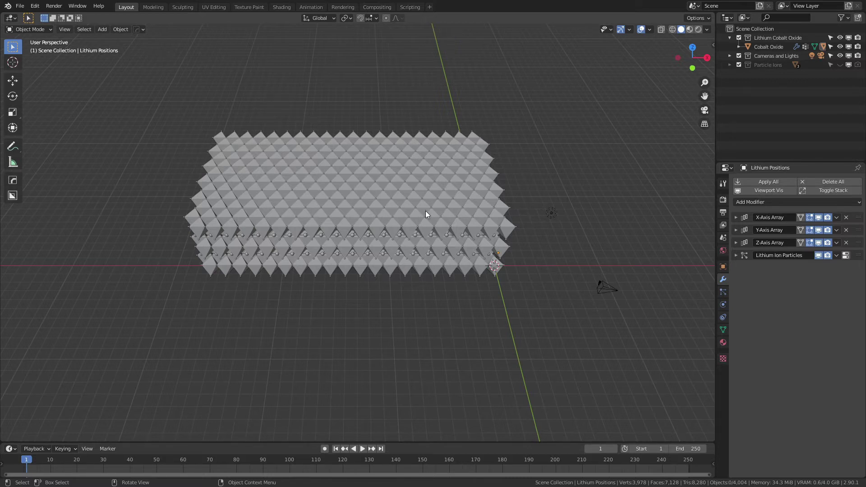
Step: Select the Cobalt Oxide lattice to show its 20-copy X-Axis Array modifier
{"action": "left_click", "coordinate": [431, 225]}
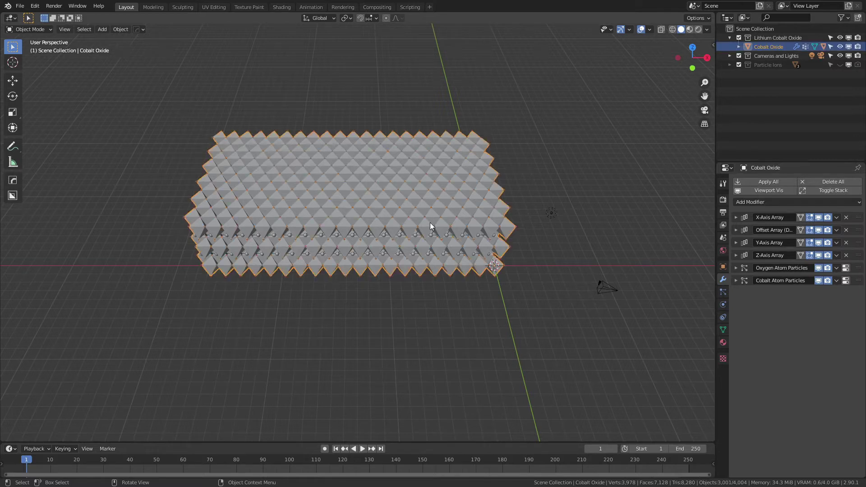
{"action": "scroll", "coordinate": [430, 225], "scroll_direction": "up", "scroll_amount": 4}
{"action": "scroll", "coordinate": [430, 225], "scroll_direction": "down", "scroll_amount": 2}
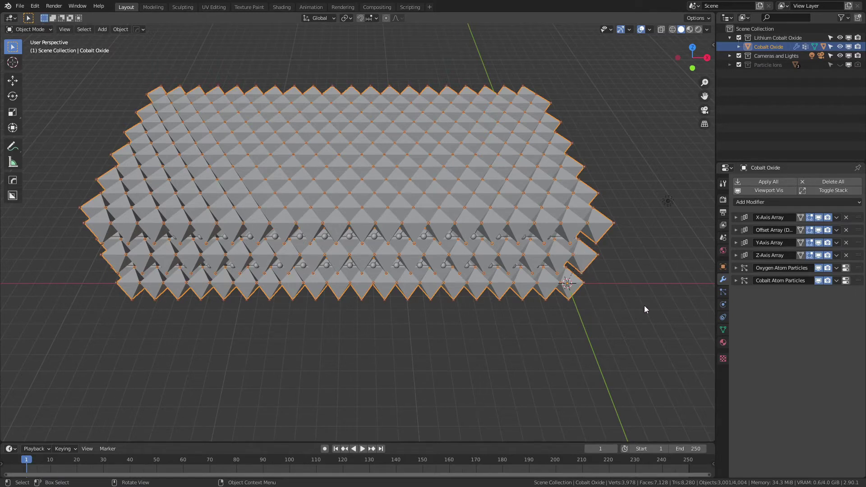
Step: Expand the X-Axis Array to show its 1.4142 m constant offset, and briefly check the Y-Axis Array
{"action": "left_click", "coordinate": [736, 217]}
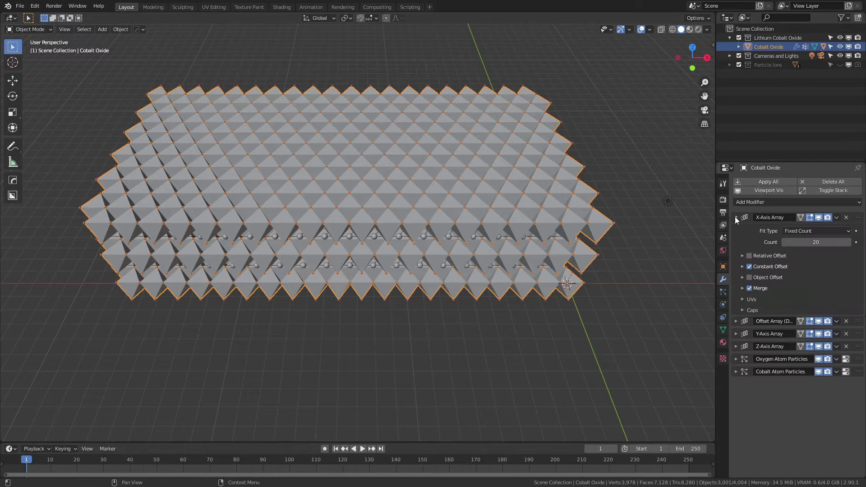
{"action": "left_click", "coordinate": [742, 266]}
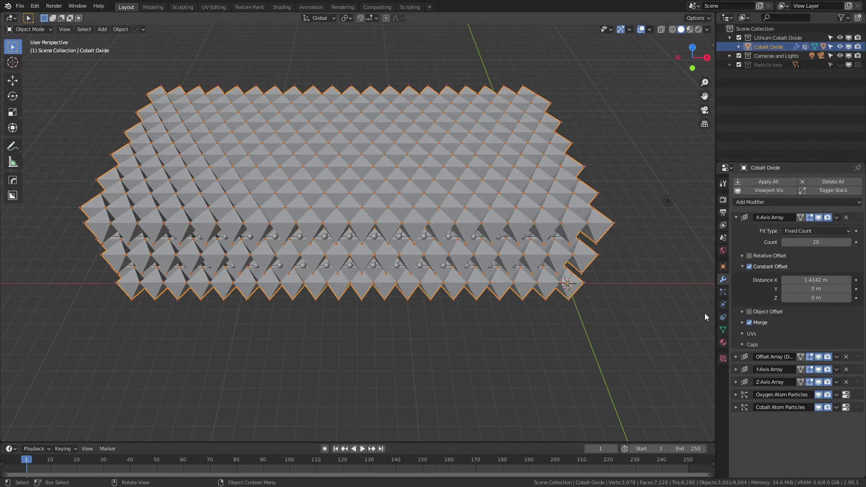
{"action": "left_click", "coordinate": [737, 370]}
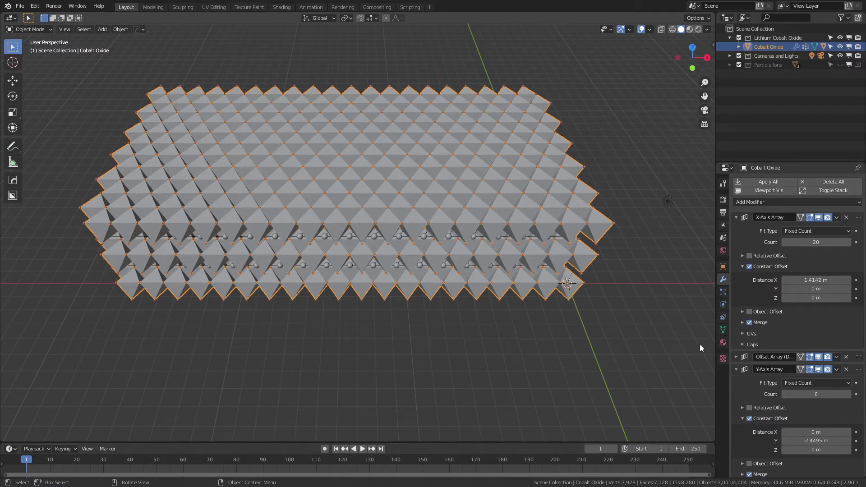
{"action": "left_click", "coordinate": [736, 370]}
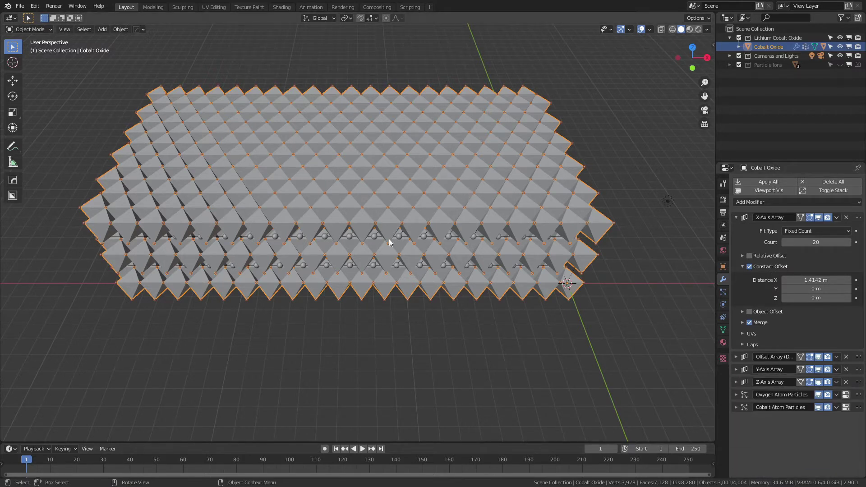
Step: Briefly select Lithium Positions, then make Cobalt Oxide active again and view the lattice obliquely
{"action": "left_click", "coordinate": [374, 239]}
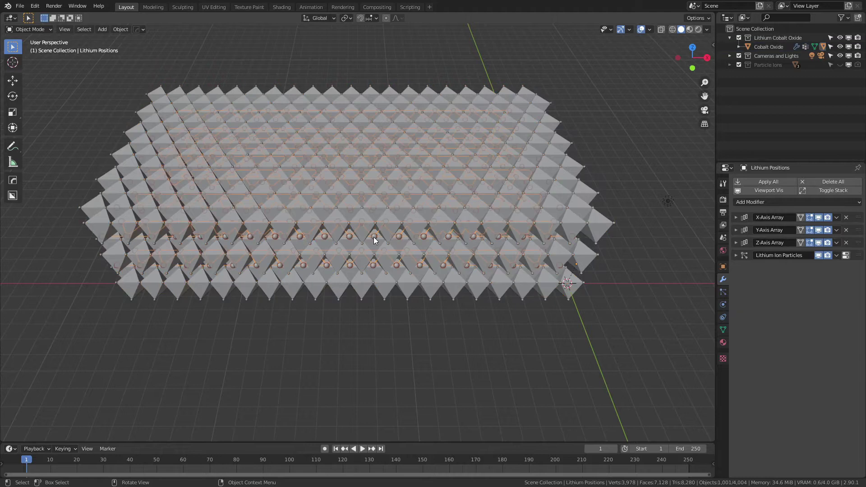
{"action": "left_click", "coordinate": [416, 119]}
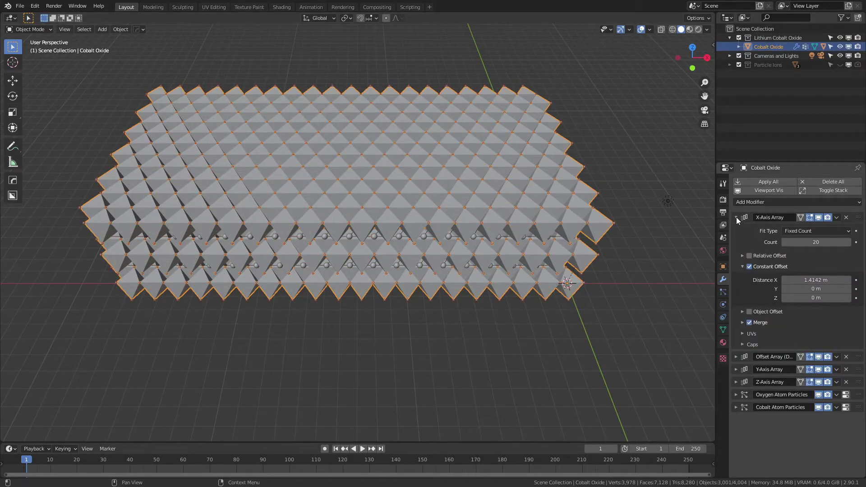
{"action": "middle_click_drag", "start_coordinate": [602, 277], "coordinate": [582, 261]}
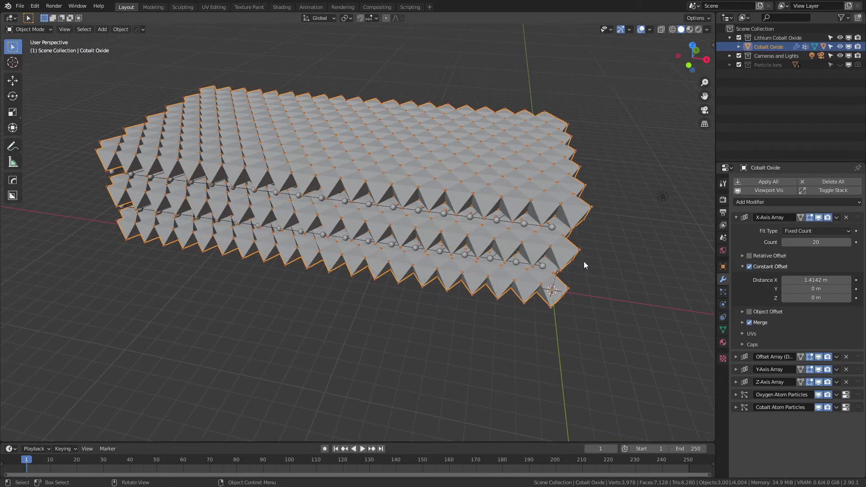
Step: Deselect the lattice and view it from the top in wireframe shading
{"action": "left_click", "coordinate": [512, 350]}
{"action": "key", "text": "KP_7"}
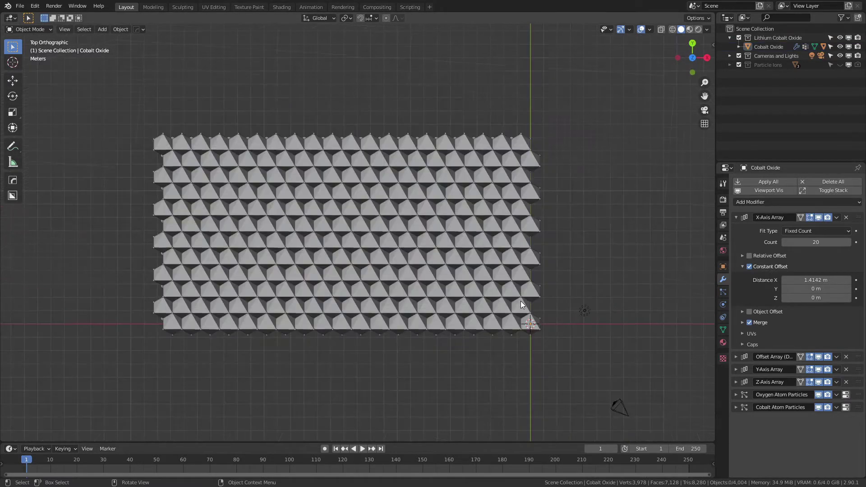
{"action": "key", "text": "z"}
{"action": "left_click", "coordinate": [392, 253]}
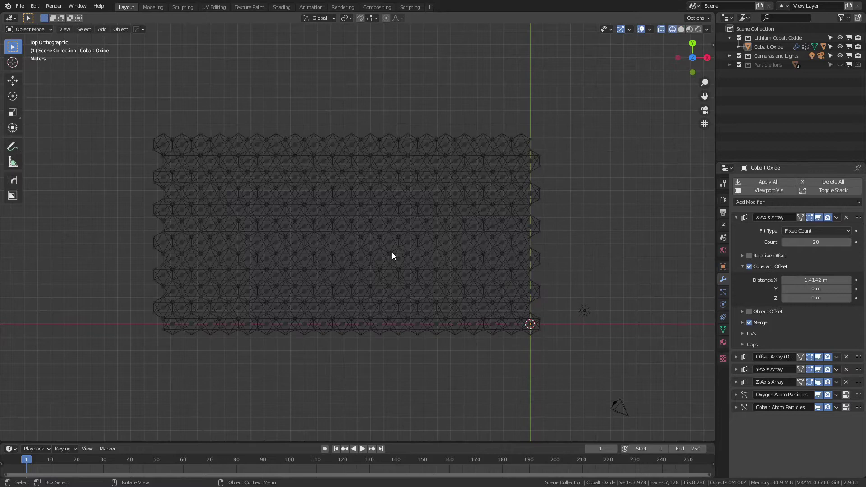
Step: Expand Cobalt Oxide in the Outliner, select the nested Lithium Positions object, and inspect it in perspective
{"action": "left_click", "coordinate": [738, 46]}
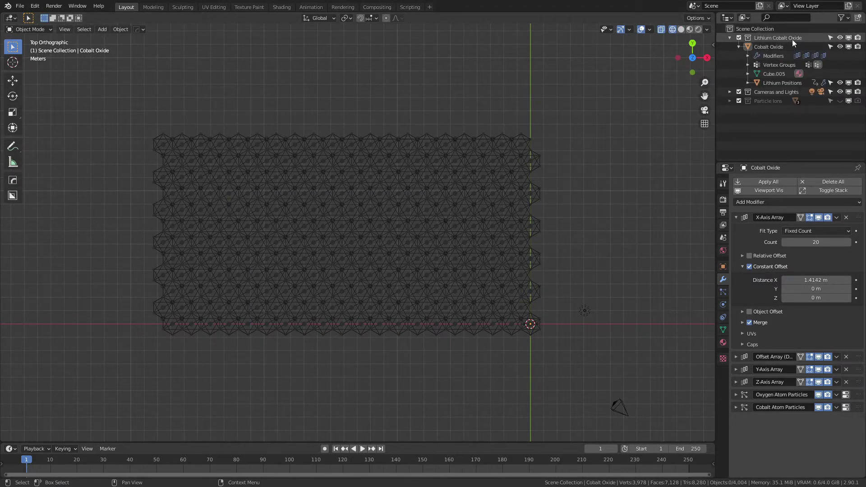
{"action": "left_click", "coordinate": [770, 48]}
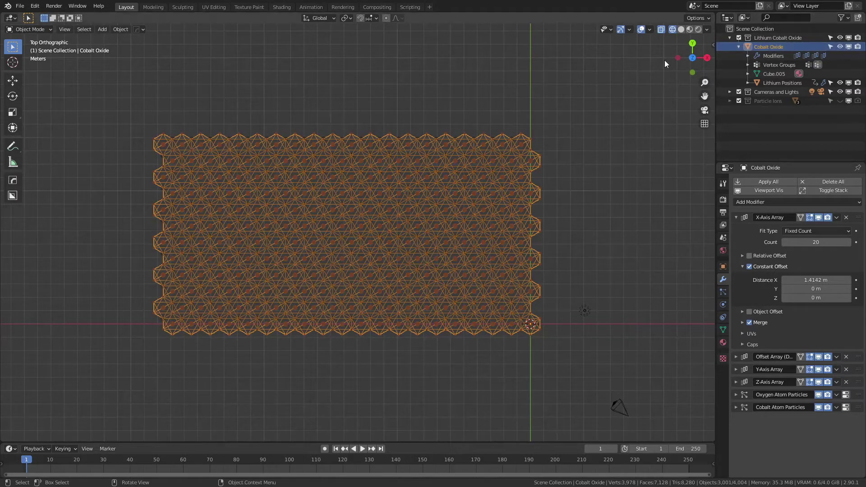
{"action": "left_click", "coordinate": [770, 83]}
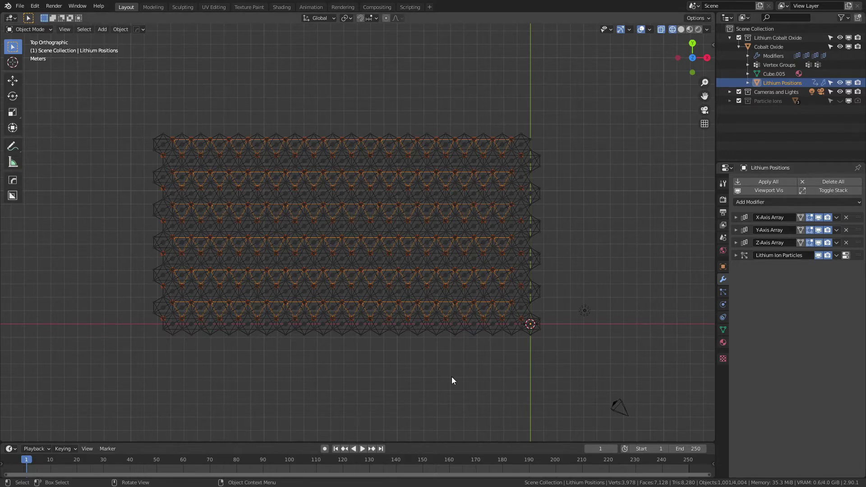
{"action": "middle_click_drag", "start_coordinate": [487, 358], "coordinate": [468, 209]}
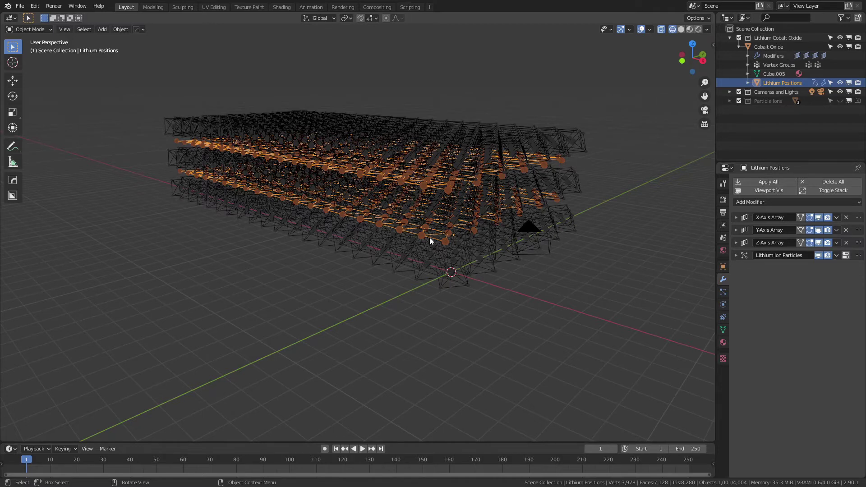
{"action": "middle_click_drag", "start_coordinate": [431, 181], "coordinate": [491, 243]}
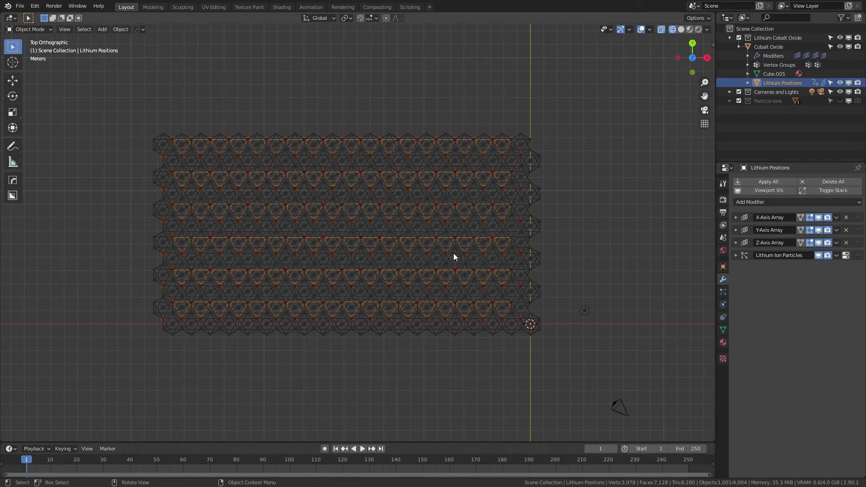
Step: Return the viewport to solid shading and a perspective view
{"action": "left_click", "coordinate": [534, 259]}
{"action": "key", "text": "shift+z"}
{"action": "key", "text": "alt+a"}
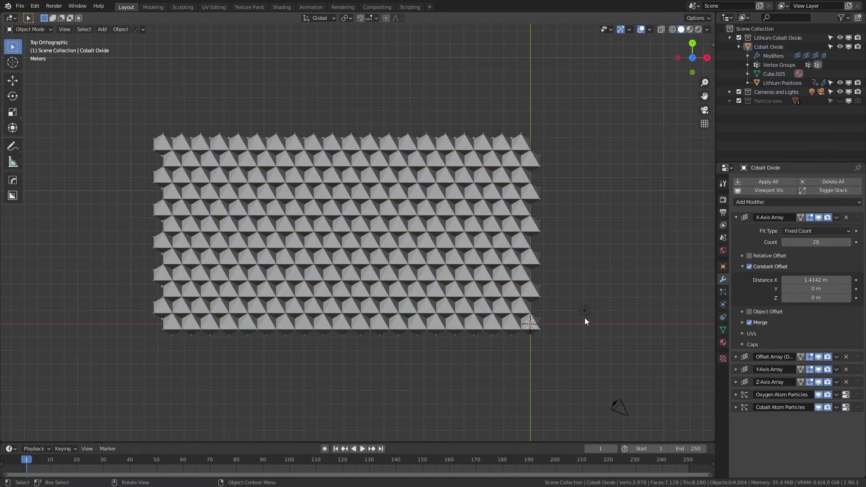
{"action": "middle_click_drag", "start_coordinate": [580, 313], "coordinate": [570, 245]}
Step: Check the Lithium Positions X-Axis Array, then reselect the Cobalt Oxide lattice
{"action": "left_click", "coordinate": [489, 207]}
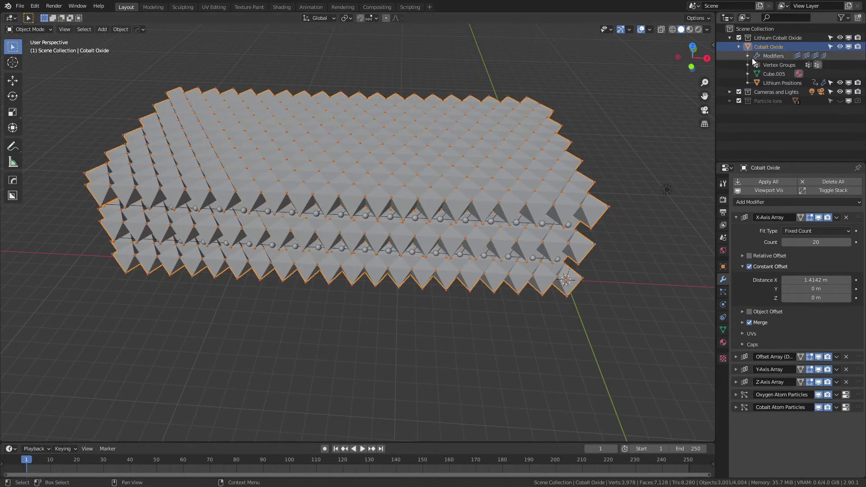
{"action": "left_click", "coordinate": [767, 84]}
{"action": "left_click", "coordinate": [735, 218]}
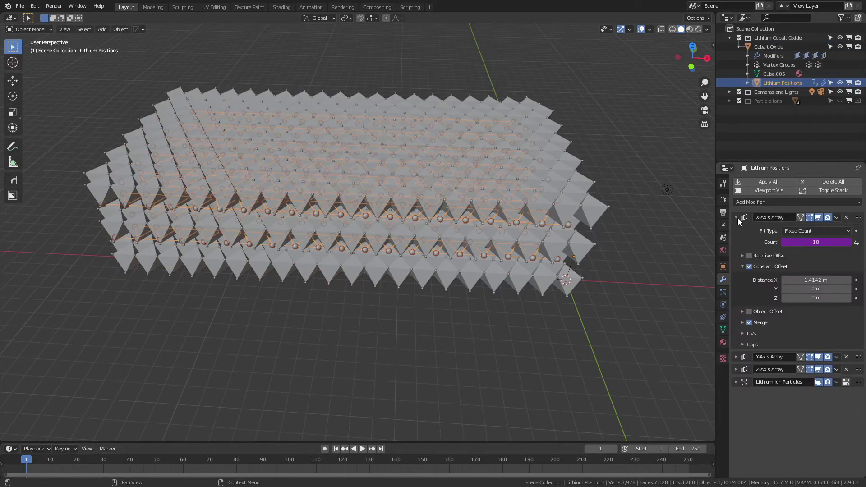
{"action": "left_click", "coordinate": [737, 217]}
{"action": "left_click", "coordinate": [597, 205]}
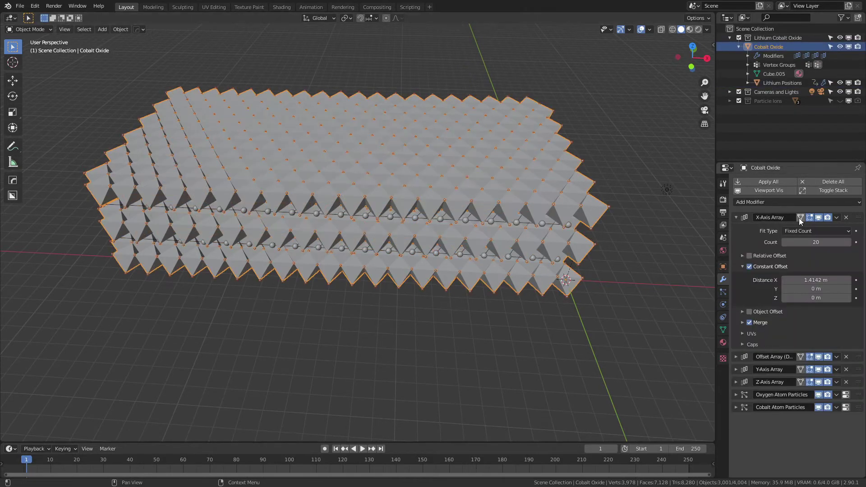
Step: Set the Cobalt Oxide X-Axis Array count to 19
{"action": "left_click", "coordinate": [785, 243]}
{"action": "left_click", "coordinate": [785, 244]}
{"action": "left_click", "coordinate": [785, 244]}
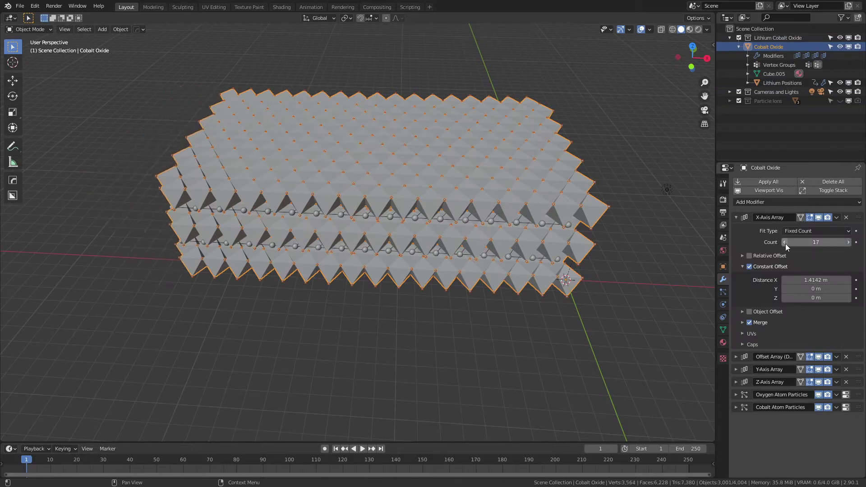
{"action": "middle_click_drag", "start_coordinate": [293, 208], "coordinate": [199, 173]}
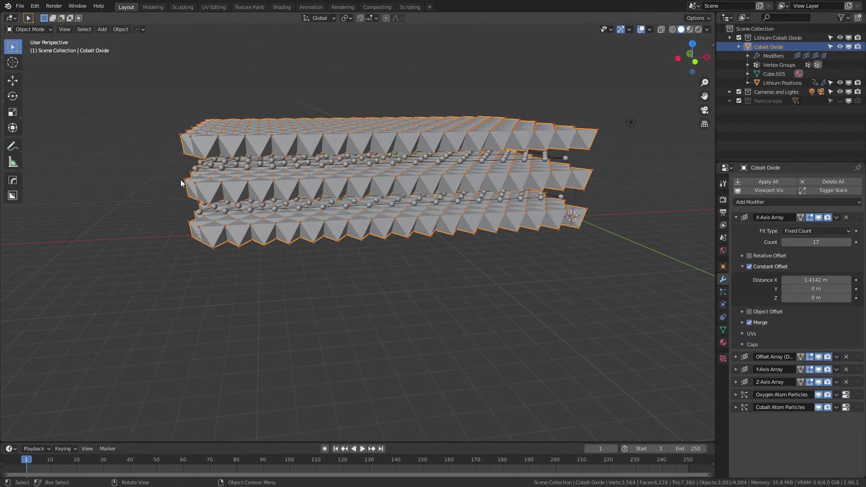
{"action": "left_click", "coordinate": [848, 242]}
{"action": "left_click", "coordinate": [848, 242]}
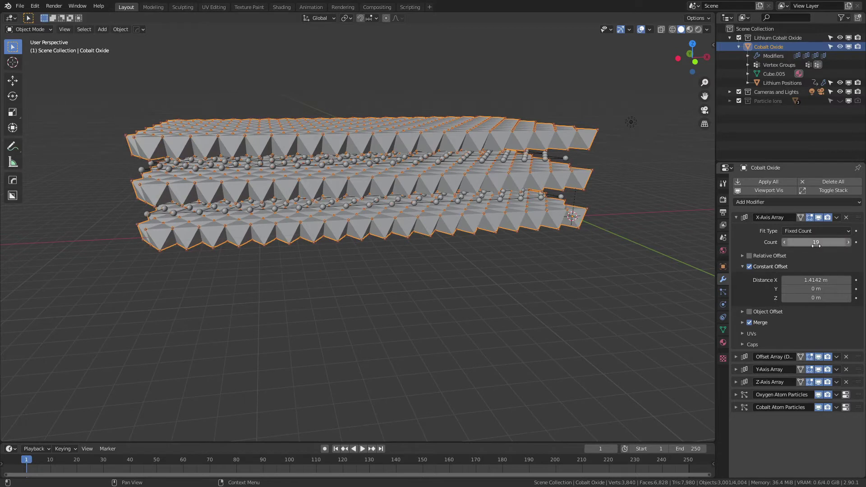
{"action": "left_click", "coordinate": [737, 217]}
Step: Raise the Y-Axis Array count to 7 and the Z-Axis Array count from 3 to 4
{"action": "left_click", "coordinate": [740, 243]}
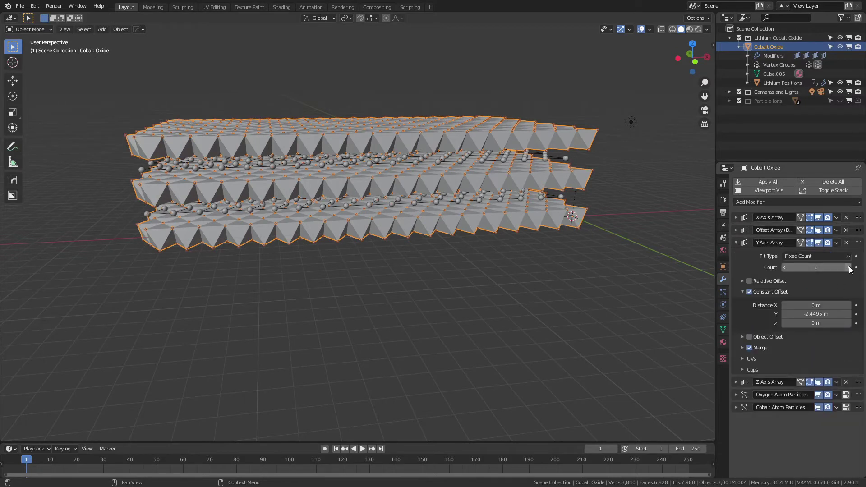
{"action": "left_click", "coordinate": [850, 268]}
{"action": "mouse_move", "coordinate": [631, 270]}
{"action": "middle_mouse_down"}
{"action": "mouse_move", "coordinate": [623, 316]}
{"action": "mouse_move", "coordinate": [586, 253]}
{"action": "mouse_move", "coordinate": [638, 258]}
{"action": "middle_mouse_up"}
{"action": "left_click", "coordinate": [737, 243]}
{"action": "left_click", "coordinate": [736, 255]}
{"action": "middle_click_drag", "start_coordinate": [704, 252], "coordinate": [622, 270]}
{"action": "left_click", "coordinate": [855, 281]}
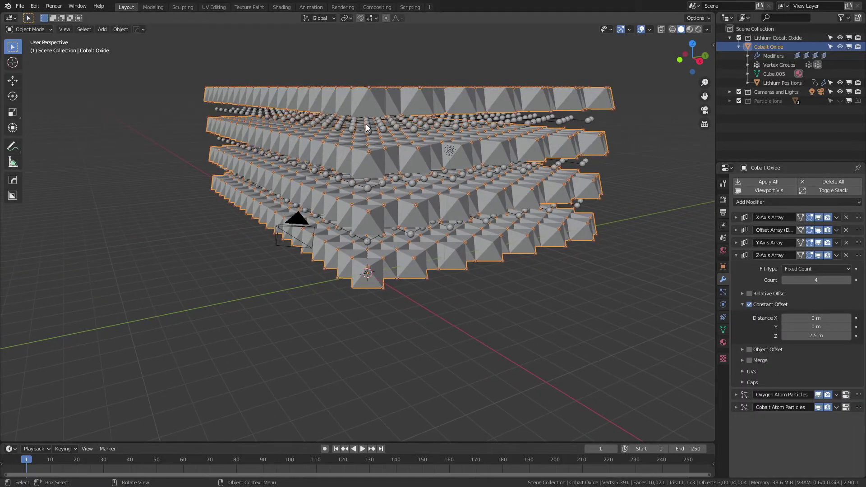
{"action": "left_click", "coordinate": [737, 255]}
{"action": "middle_click_drag", "start_coordinate": [363, 127], "coordinate": [388, 145]}
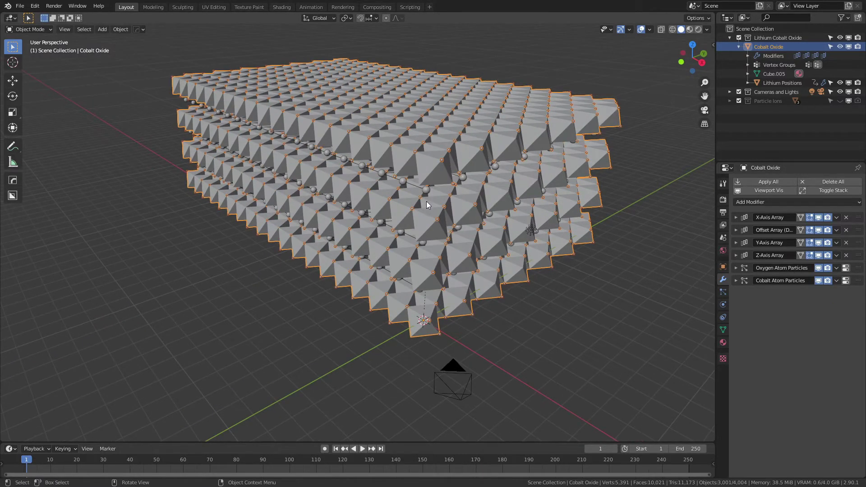
Step: Inspect the Offset Array modifier, then switch to Top Orthographic view
{"action": "left_click", "coordinate": [561, 295]}
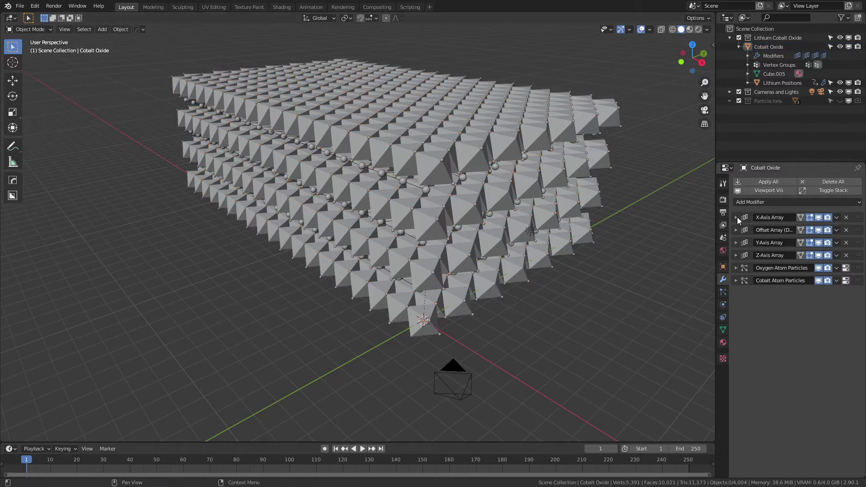
{"action": "left_click", "coordinate": [735, 230]}
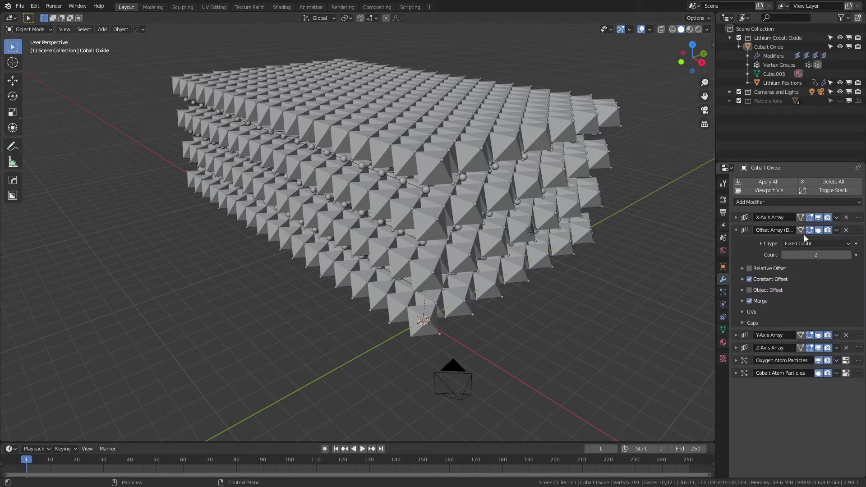
{"action": "left_click", "coordinate": [775, 231]}
{"action": "left_click", "coordinate": [736, 230]}
{"action": "left_click", "coordinate": [737, 230]}
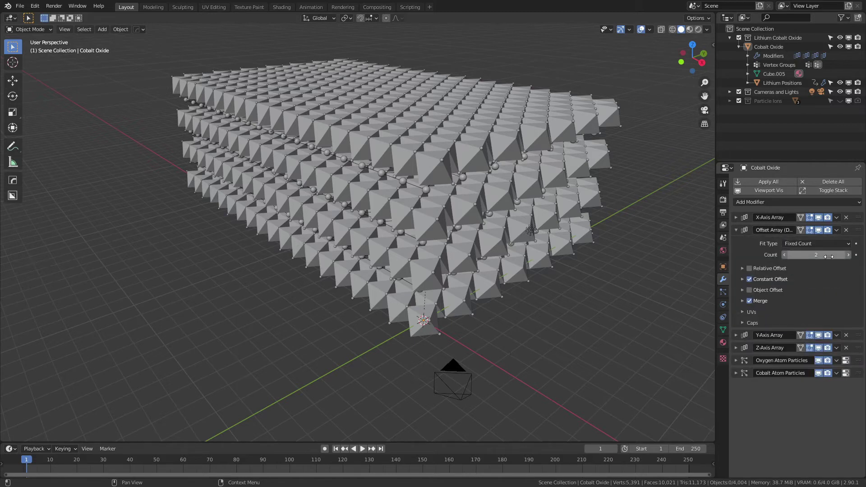
{"action": "left_click", "coordinate": [738, 230]}
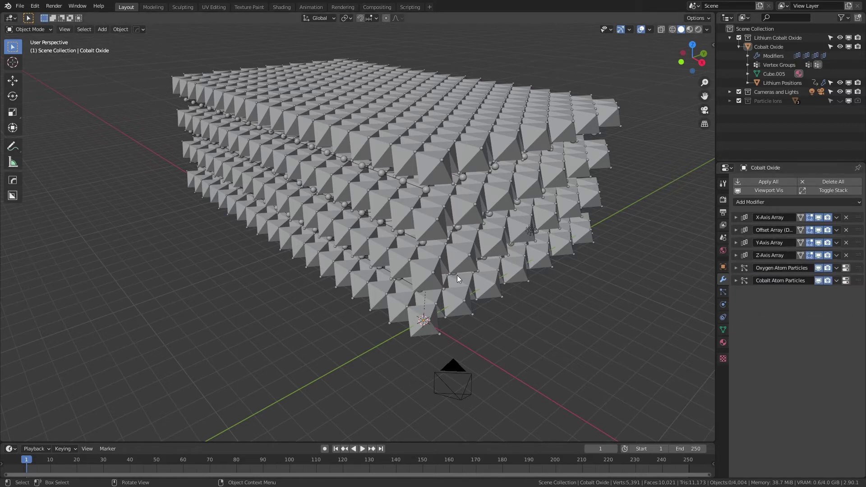
{"action": "key", "text": "KP_7"}
{"action": "key", "text": "KP_5"}
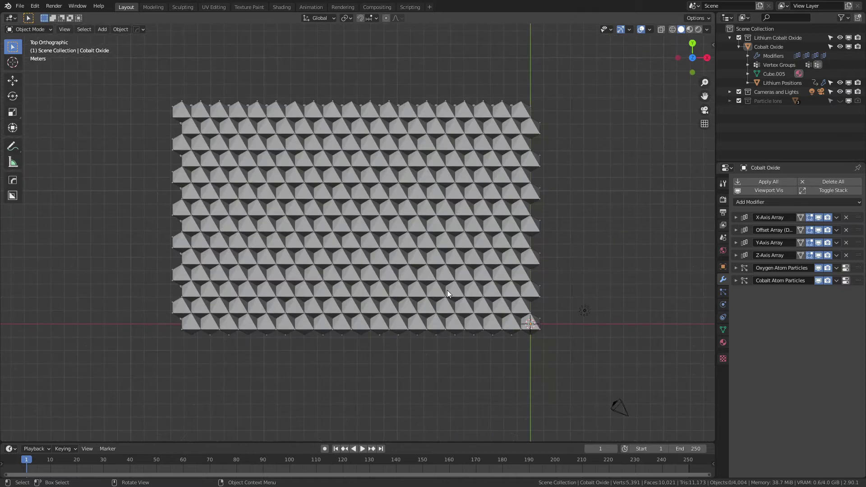
Step: Hide the Z-Axis, Y-Axis and Offset Arrays and the Lithium Positions object in the viewport
{"action": "left_click", "coordinate": [818, 255]}
{"action": "left_click", "coordinate": [817, 244]}
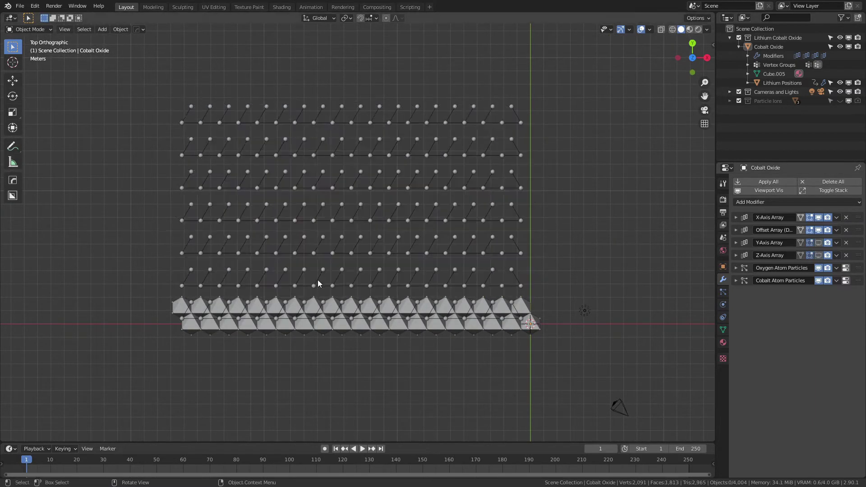
{"action": "left_click", "coordinate": [840, 82]}
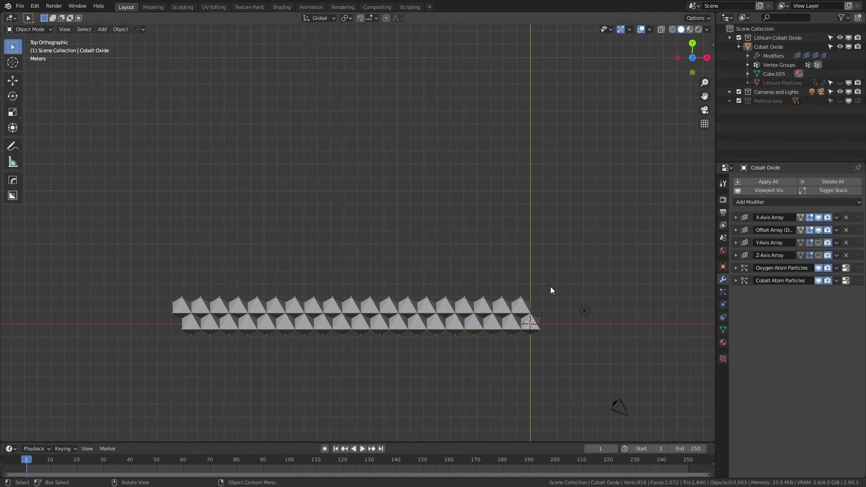
{"action": "left_click", "coordinate": [818, 230]}
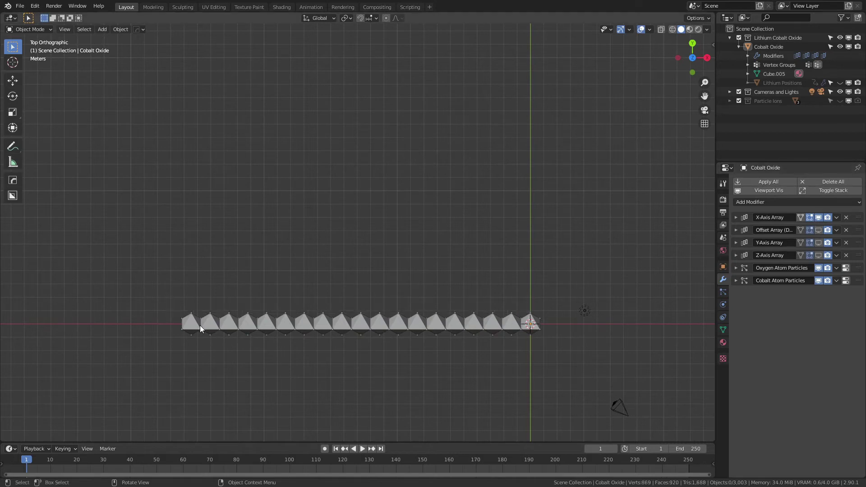
{"action": "left_click", "coordinate": [736, 217]}
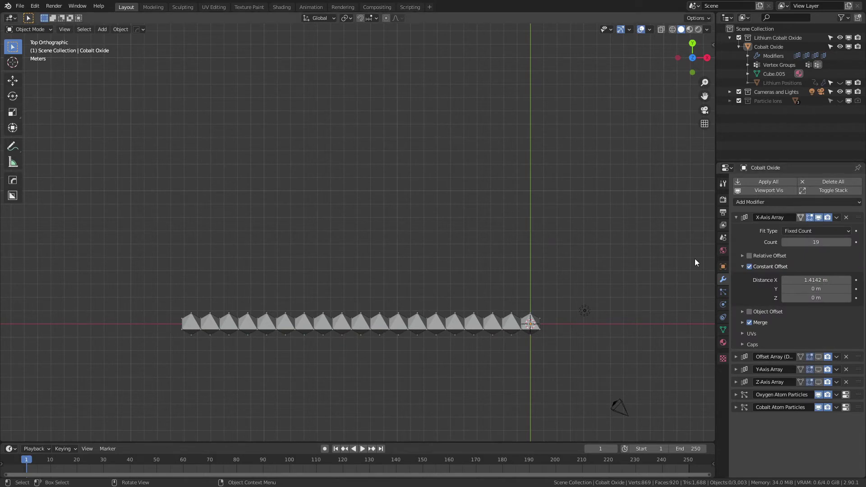
{"action": "left_click", "coordinate": [736, 217]}
Step: Show the offset rows again, try an Offset Array count of 3, then reset it to 2
{"action": "left_click", "coordinate": [736, 230]}
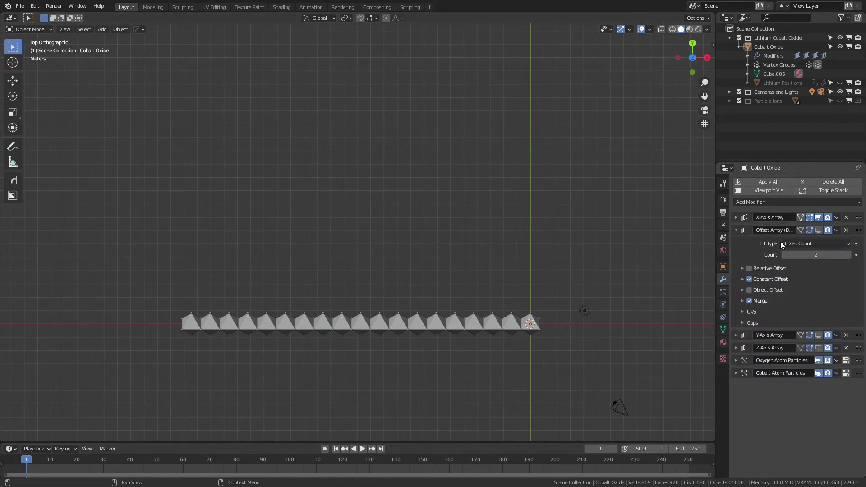
{"action": "left_click", "coordinate": [849, 255]}
{"action": "left_click", "coordinate": [818, 230]}
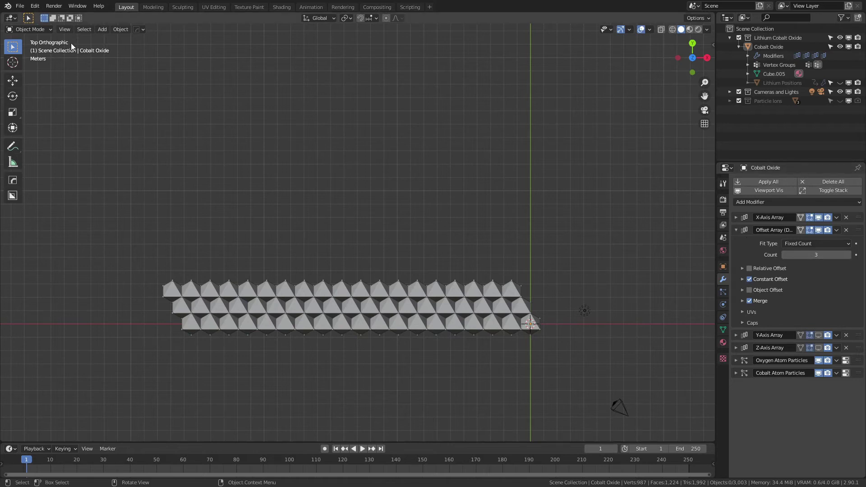
{"action": "left_click", "coordinate": [785, 255]}
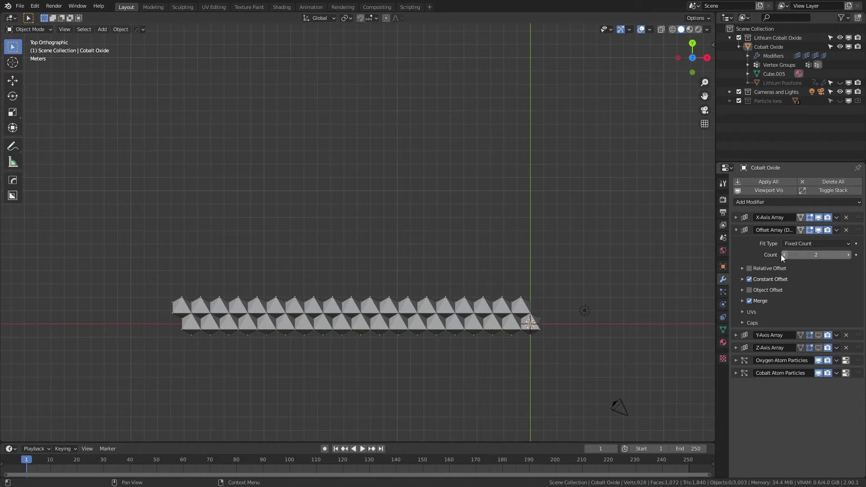
{"action": "left_click", "coordinate": [736, 231]}
{"action": "left_click", "coordinate": [736, 243]}
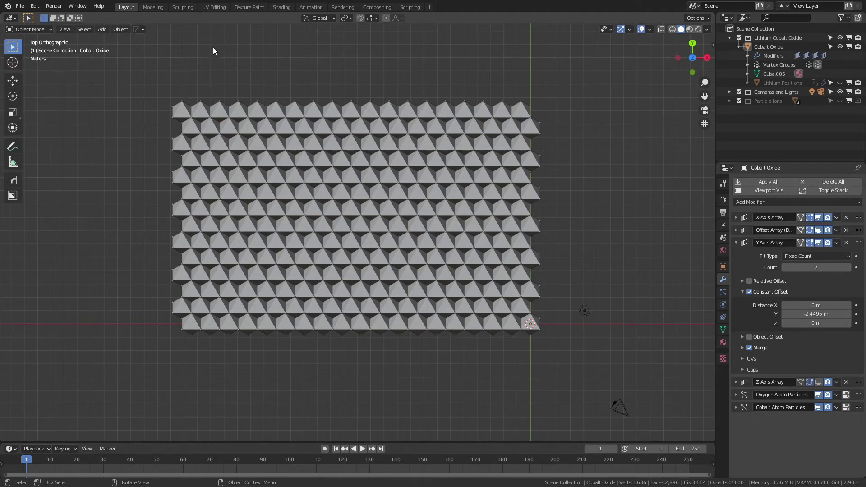
Step: Expand Particle Ions and select Oxygen Ion to see its Subdivision levels 1 viewport, 2 render
{"action": "left_click", "coordinate": [736, 243]}
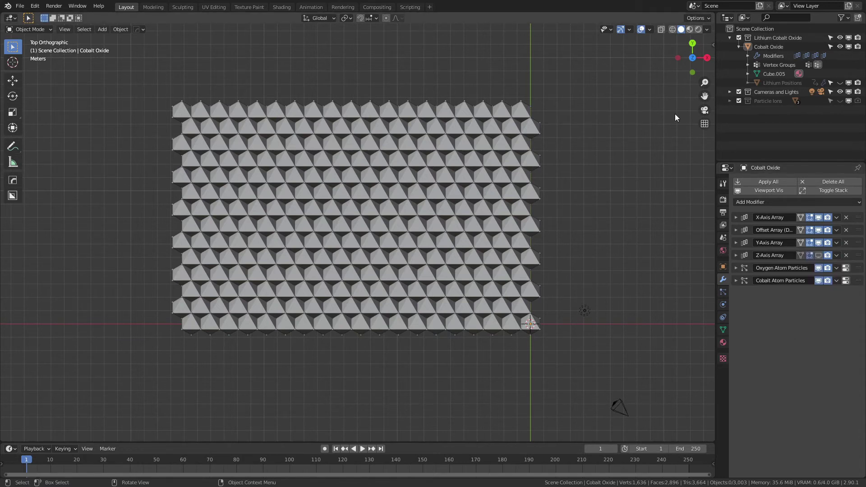
{"action": "left_click", "coordinate": [730, 100]}
{"action": "left_click", "coordinate": [768, 110]}
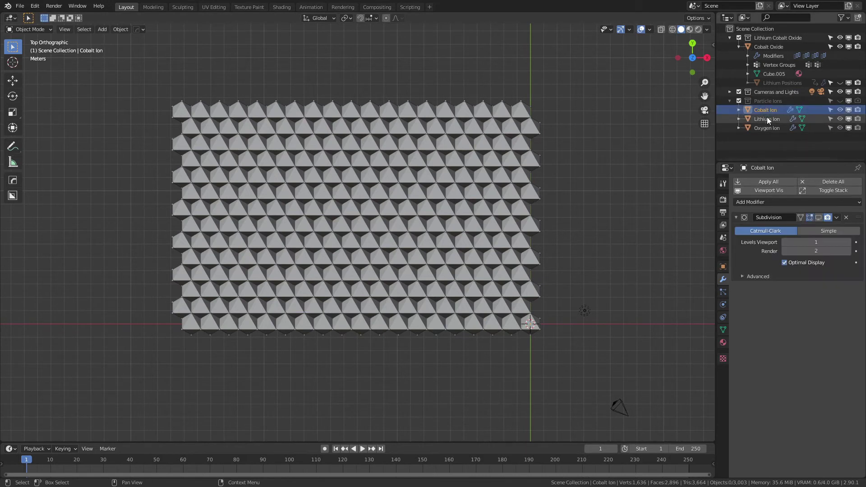
{"action": "left_click", "coordinate": [765, 128]}
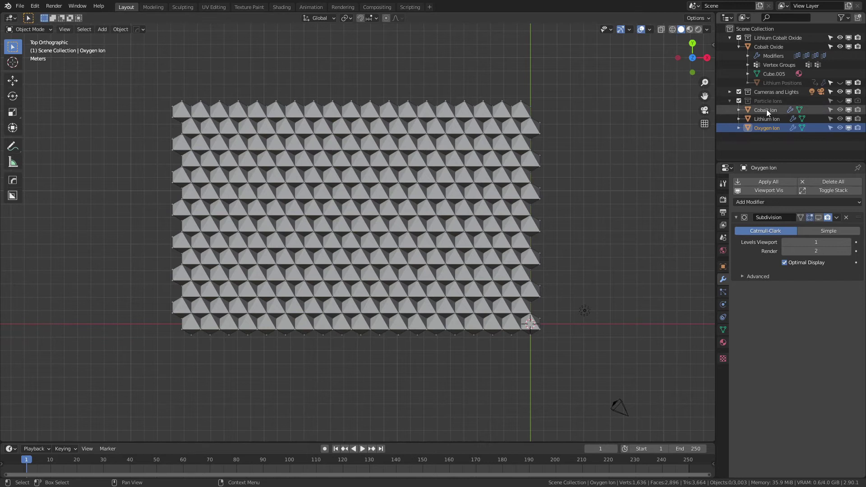
Step: Unhide Lithium Positions and re-enable the Cobalt Oxide Z-Axis Array in the viewport
{"action": "left_click", "coordinate": [840, 82]}
{"action": "middle_click_drag", "start_coordinate": [654, 176], "coordinate": [548, 220]}
{"action": "left_click", "coordinate": [525, 397]}
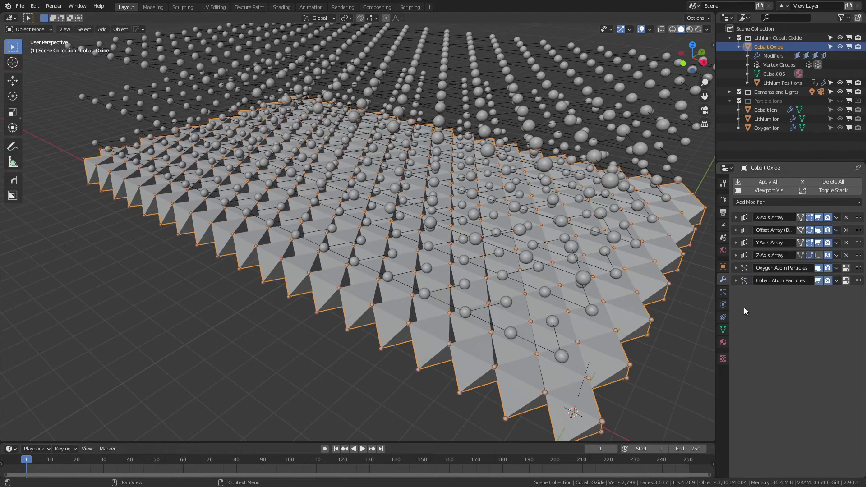
{"action": "left_click", "coordinate": [819, 255]}
{"action": "scroll", "coordinate": [482, 324], "scroll_direction": "down", "scroll_amount": 3}
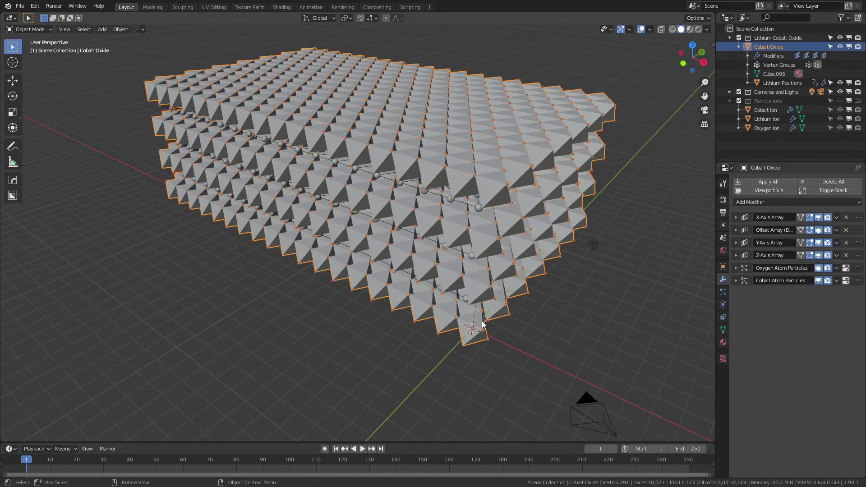
Step: Switch to Material Preview shading and orbit around the translucent stacked octahedra
{"action": "key", "text": "z"}
{"action": "left_click", "coordinate": [476, 380]}
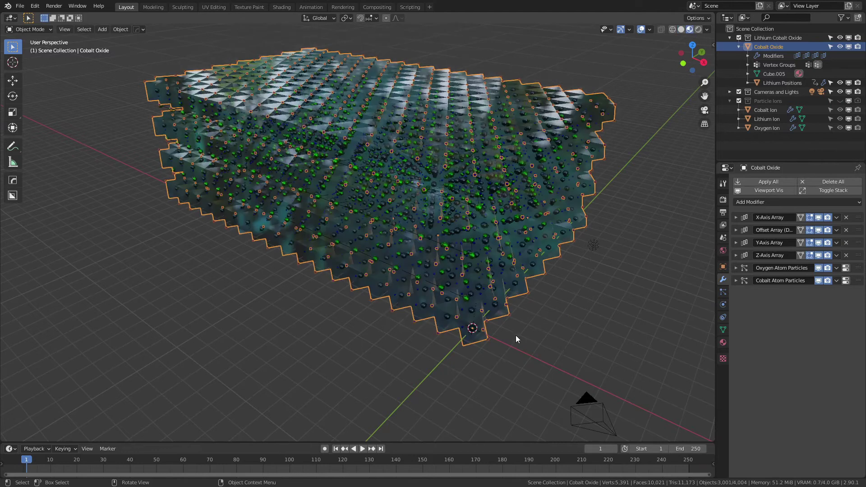
{"action": "middle_click_drag", "start_coordinate": [517, 337], "coordinate": [495, 326]}
{"action": "scroll", "coordinate": [495, 326], "scroll_direction": "up", "scroll_amount": 3}
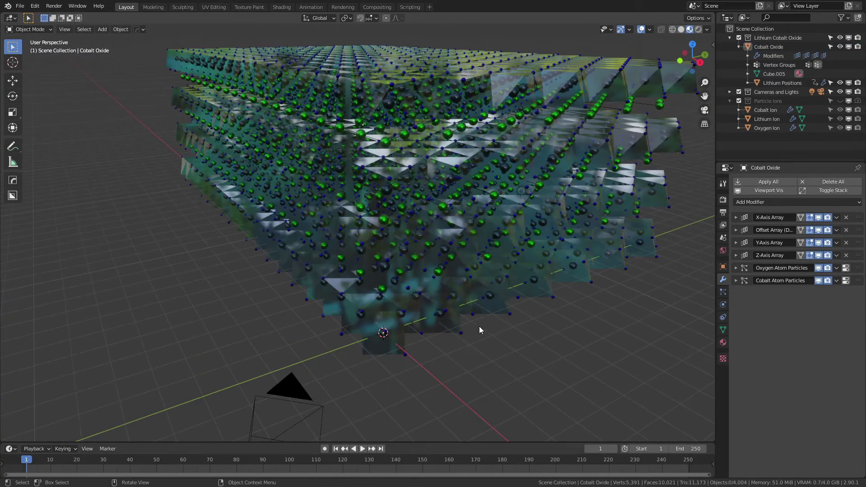
{"action": "left_click", "coordinate": [403, 333]}
{"action": "middle_click_drag", "start_coordinate": [382, 341], "coordinate": [473, 325]}
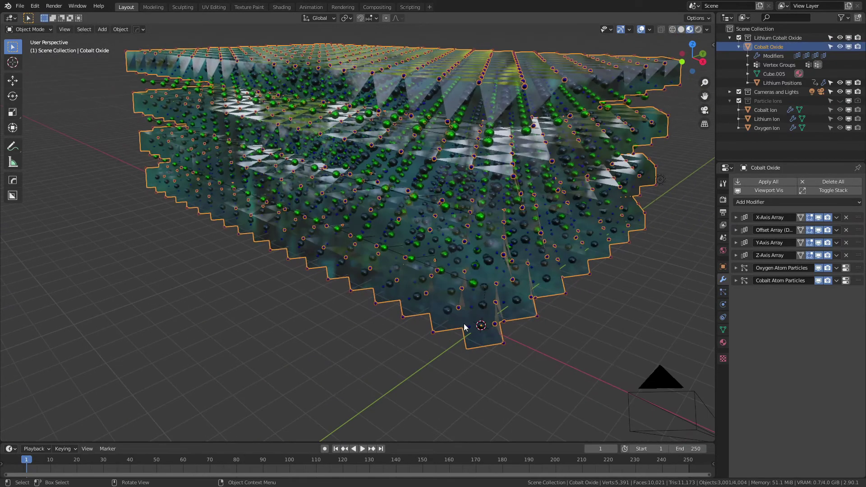
{"action": "left_click", "coordinate": [448, 365]}
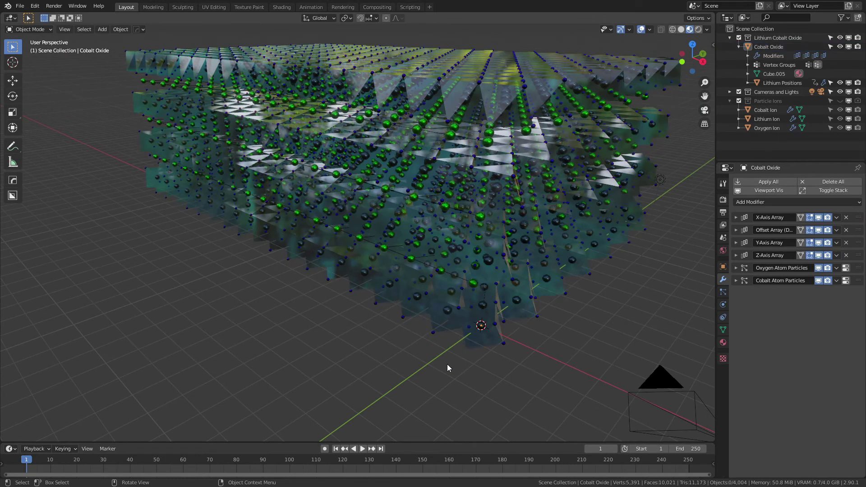
{"action": "middle_click_drag", "start_coordinate": [468, 349], "coordinate": [448, 309]}
{"action": "scroll", "coordinate": [538, 365], "scroll_direction": "up", "scroll_amount": 4}
{"action": "middle_click_drag", "start_coordinate": [540, 368], "coordinate": [560, 363]}
{"action": "left_click", "coordinate": [516, 338]}
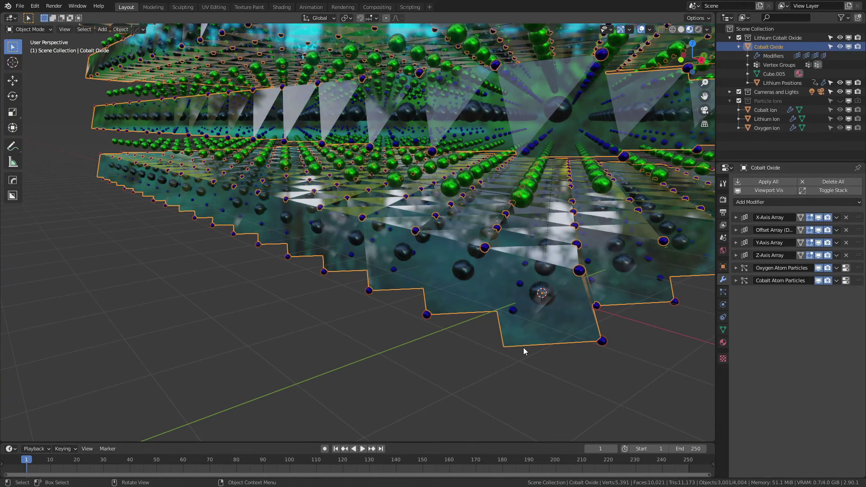
Step: Inspect the Oxygen, Cobalt and Lithium particle modifiers on the lattice objects
{"action": "left_click", "coordinate": [736, 268]}
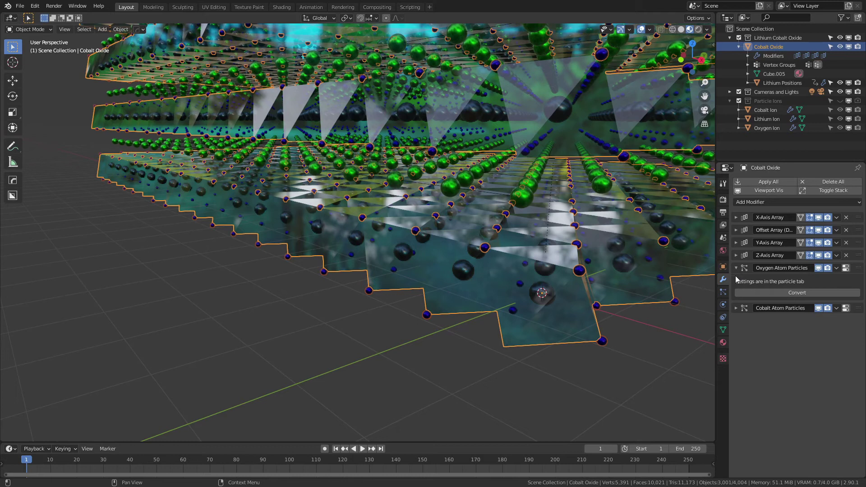
{"action": "left_click", "coordinate": [735, 308]}
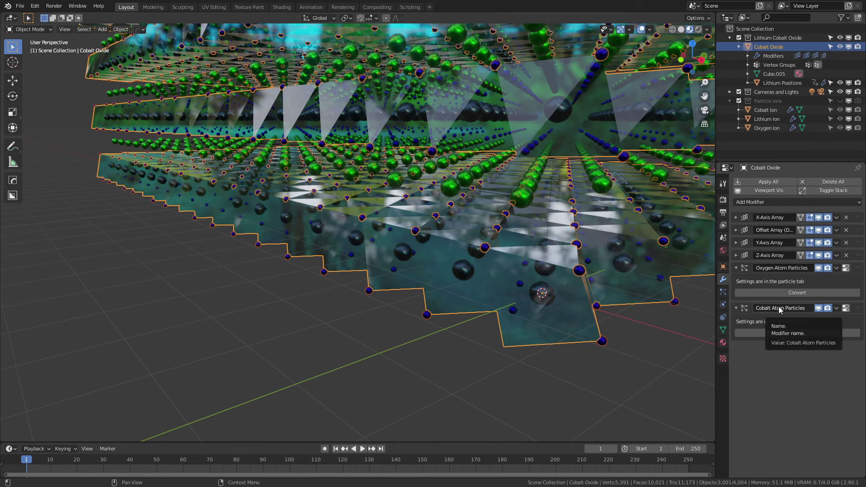
{"action": "left_click", "coordinate": [736, 270]}
{"action": "left_click", "coordinate": [736, 280]}
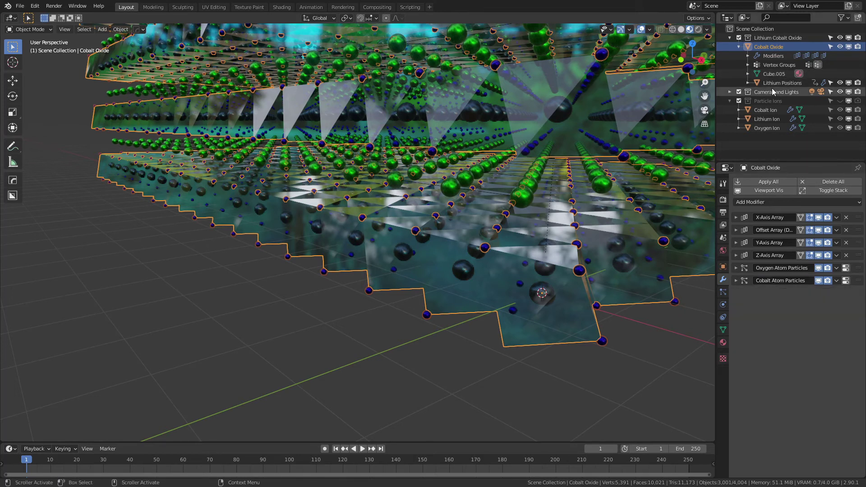
{"action": "left_click", "coordinate": [773, 90]}
{"action": "left_click", "coordinate": [776, 84]}
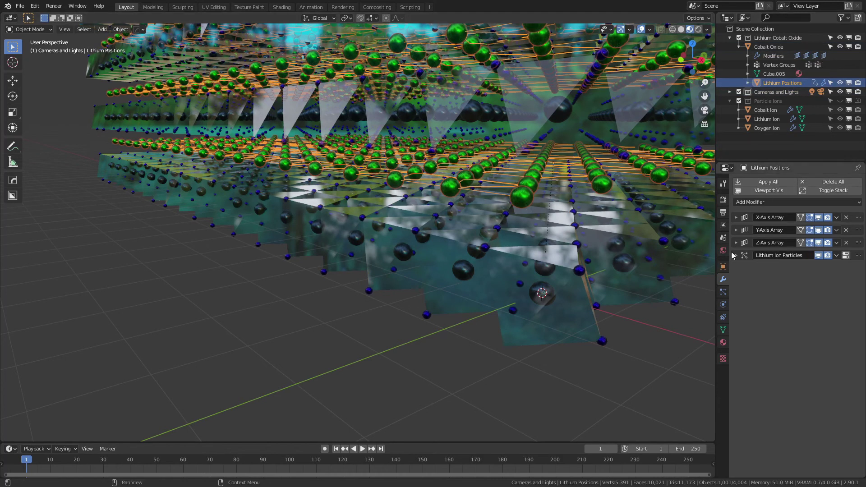
{"action": "left_click", "coordinate": [740, 255]}
{"action": "left_click", "coordinate": [723, 292]}
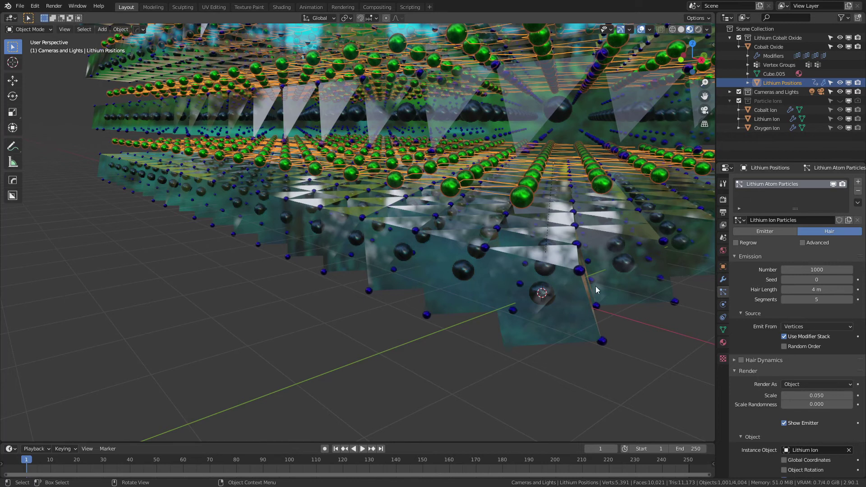
Step: Change the Cobalt Oxide Oxygen Atom Particles emission number from 2000 to 4000
{"action": "left_click", "coordinate": [519, 324]}
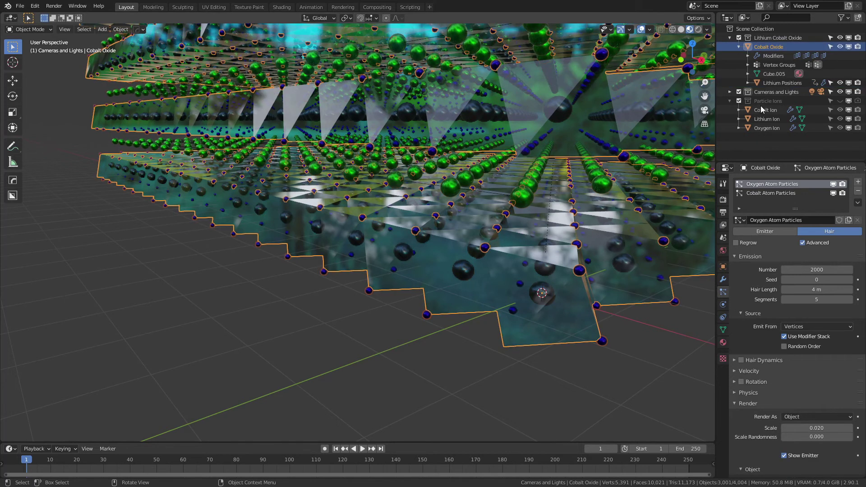
{"action": "left_click", "coordinate": [774, 194]}
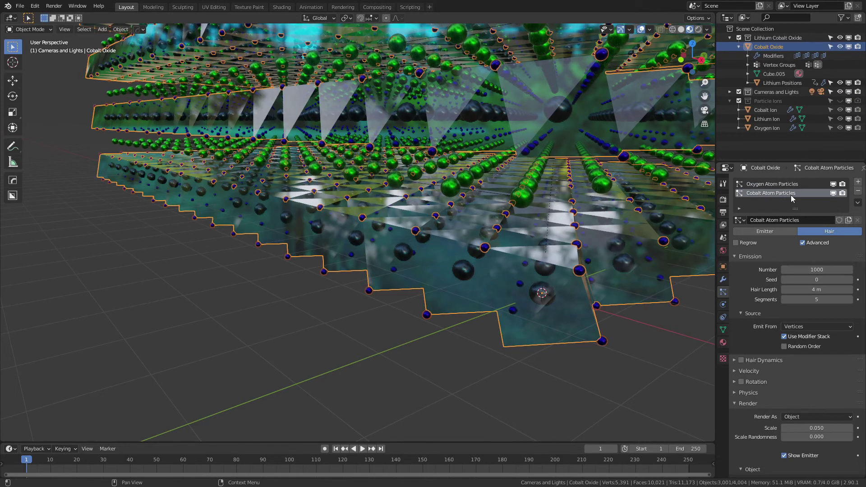
{"action": "left_click", "coordinate": [784, 186]}
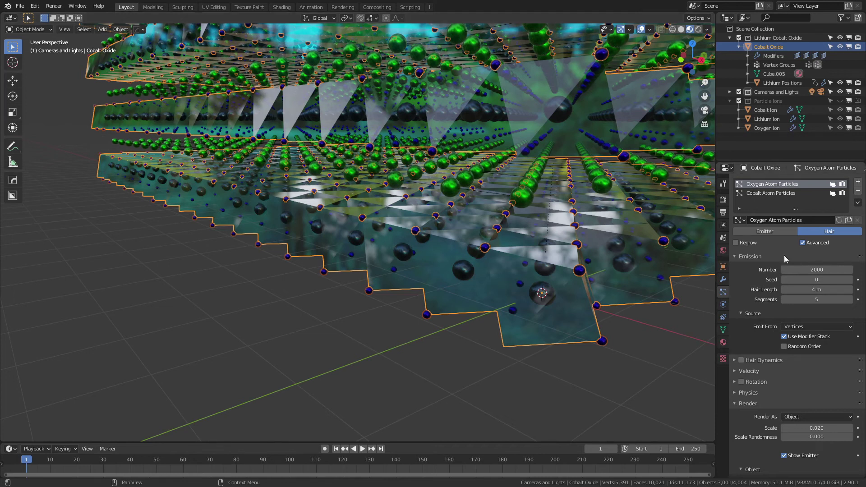
{"action": "left_click", "coordinate": [814, 271]}
{"action": "key", "text": "ctrl+a"}
{"action": "type", "text": "4000"}
{"action": "key", "text": "Return"}
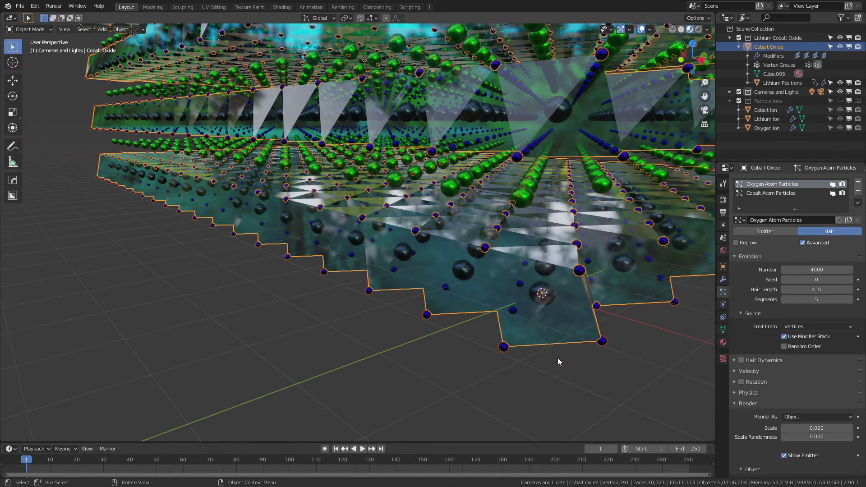
Step: Deselect the lattice and zoom out to see the whole block
{"action": "left_click", "coordinate": [242, 277]}
{"action": "scroll", "coordinate": [340, 262], "scroll_direction": "down", "scroll_amount": 5}
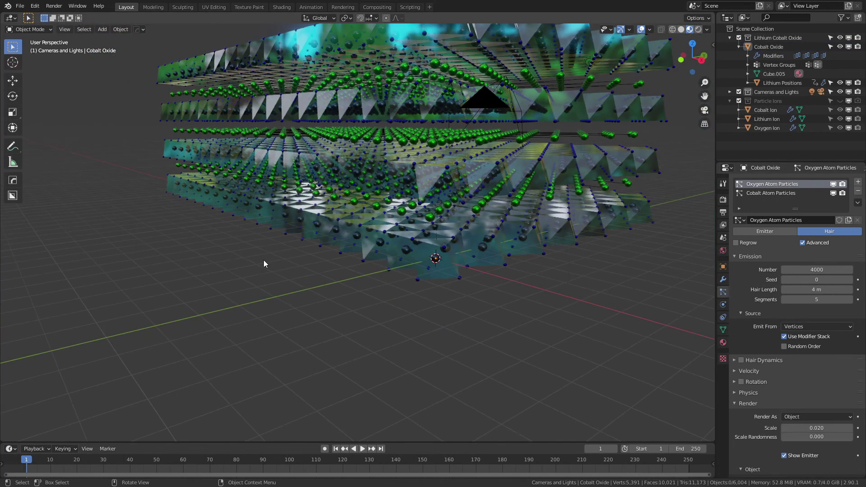
{"action": "middle_click_drag", "start_coordinate": [268, 264], "coordinate": [437, 178]}
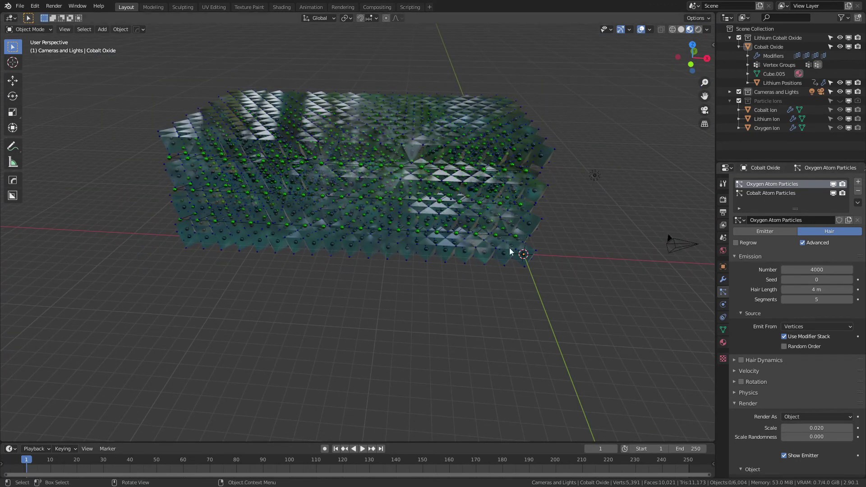
{"action": "left_click", "coordinate": [735, 257]}
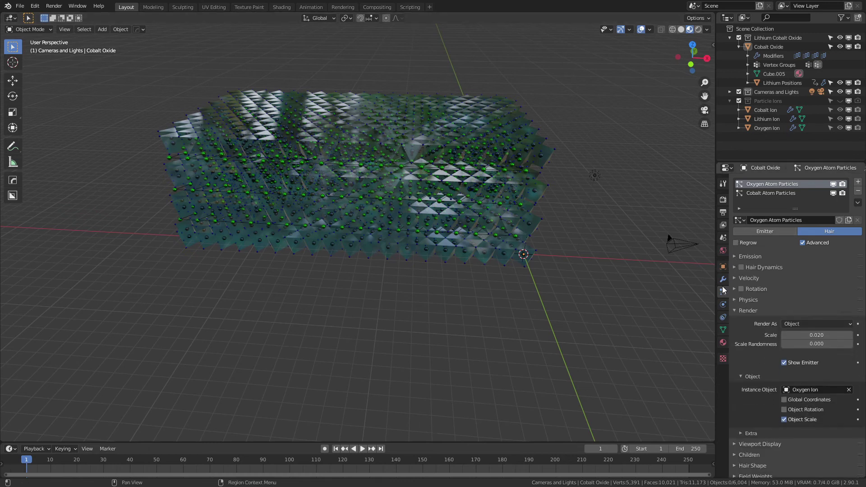
Step: Disable viewport and render for Cobalt and Oxygen Atom Particles, compare, then re-enable viewport display
{"action": "left_click", "coordinate": [723, 279]}
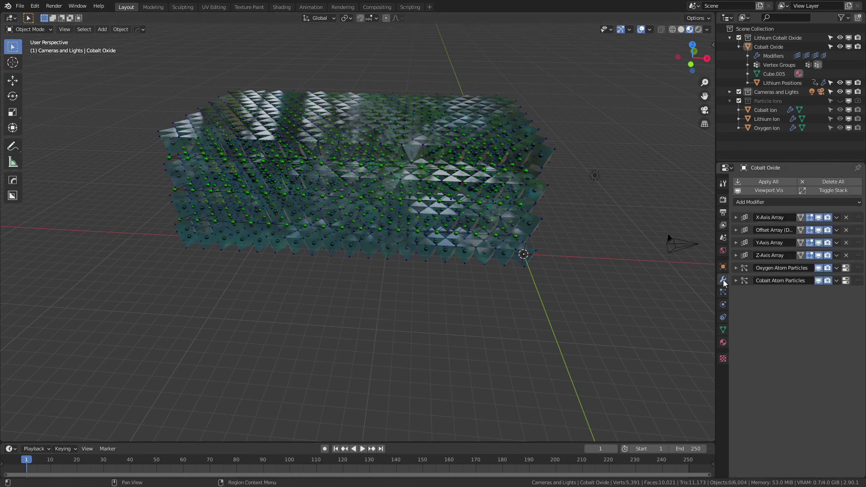
{"action": "left_click", "coordinate": [820, 281]}
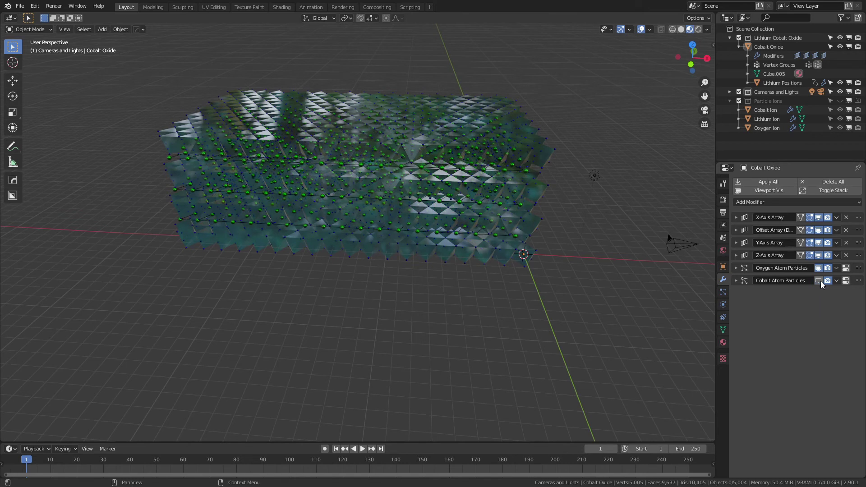
{"action": "left_click", "coordinate": [828, 280]}
{"action": "left_click", "coordinate": [818, 268]}
{"action": "left_click", "coordinate": [828, 269]}
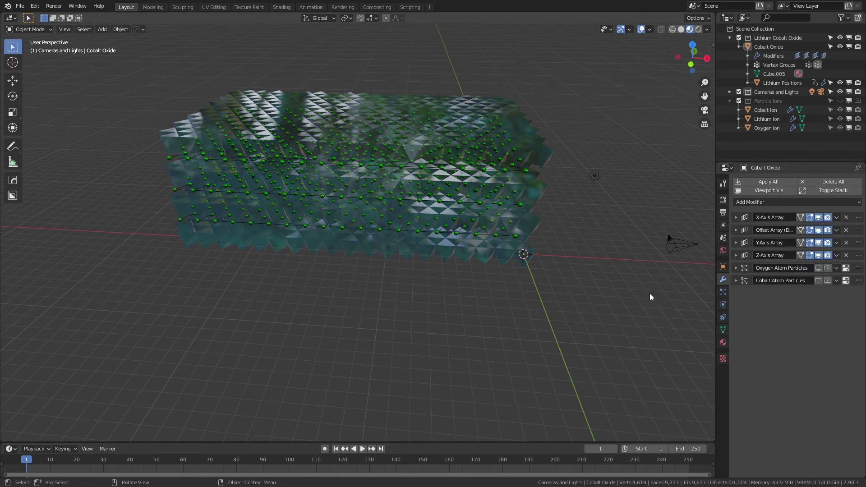
{"action": "middle_click_drag", "start_coordinate": [650, 294], "coordinate": [604, 298]}
{"action": "scroll", "coordinate": [517, 293], "scroll_direction": "up", "scroll_amount": 8}
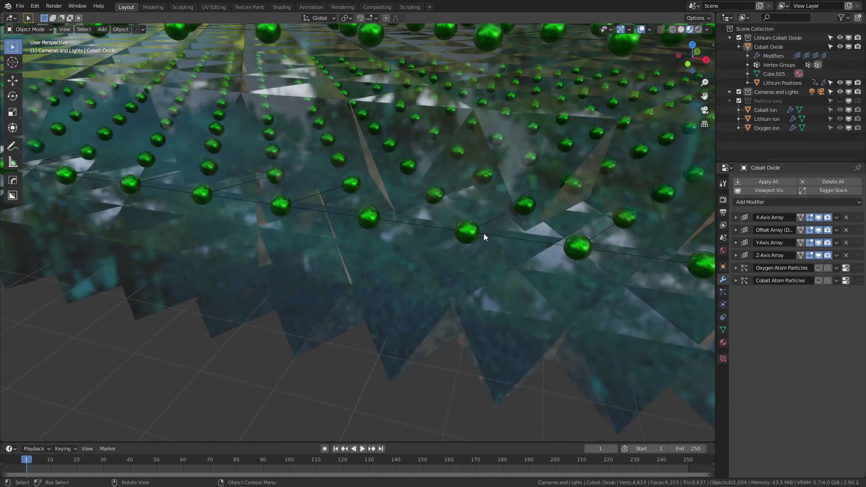
{"action": "scroll", "coordinate": [483, 234], "scroll_direction": "down", "scroll_amount": 2}
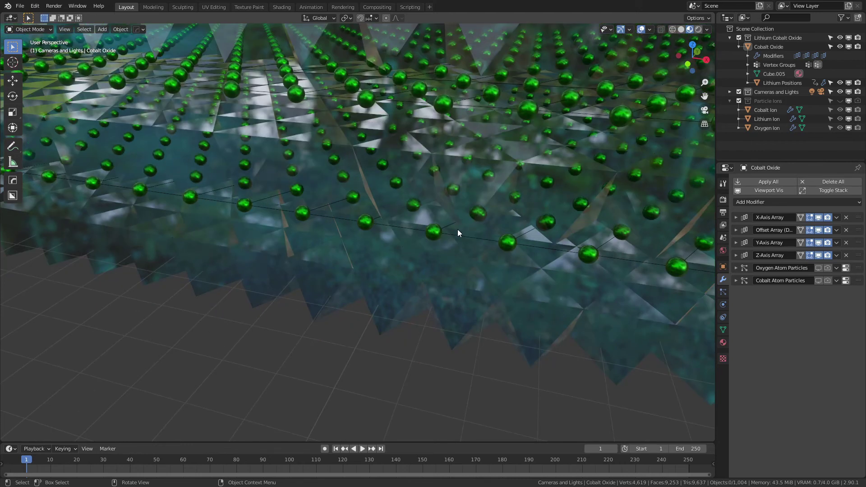
{"action": "scroll", "coordinate": [467, 236], "scroll_direction": "down", "scroll_amount": 3}
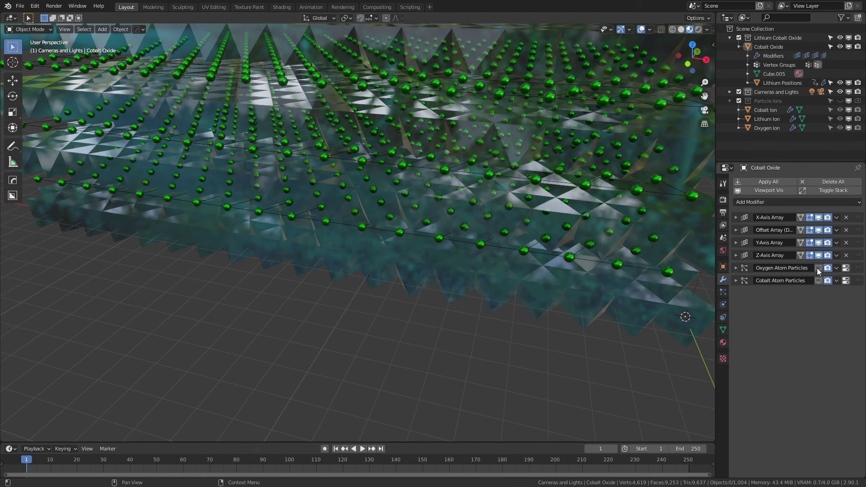
{"action": "left_click_drag", "start_coordinate": [817, 268], "coordinate": [821, 286]}
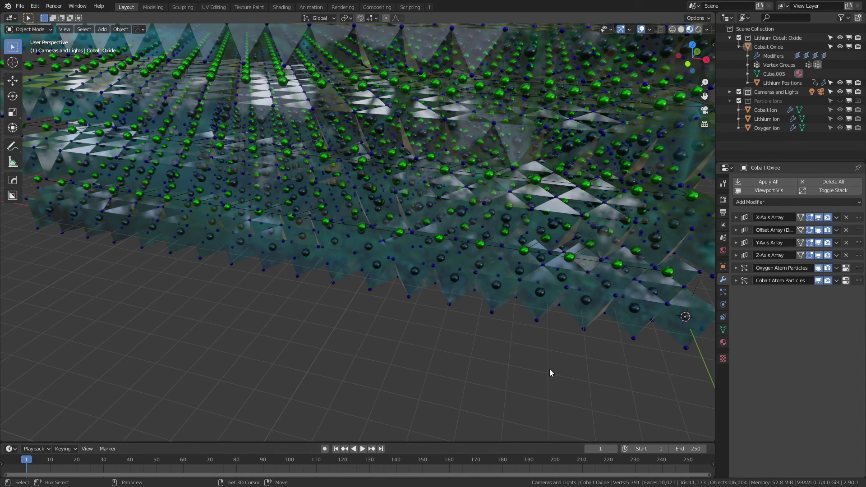
{"action": "scroll", "coordinate": [478, 367], "scroll_direction": "down", "scroll_amount": 6}
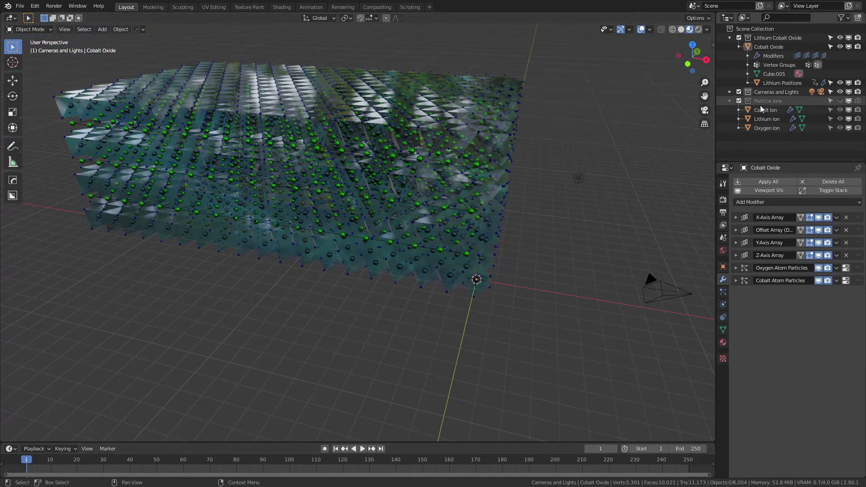
Step: Show Cobalt Ion's material settings and list the available ion materials in the browse dropdown
{"action": "left_click", "coordinate": [762, 108]}
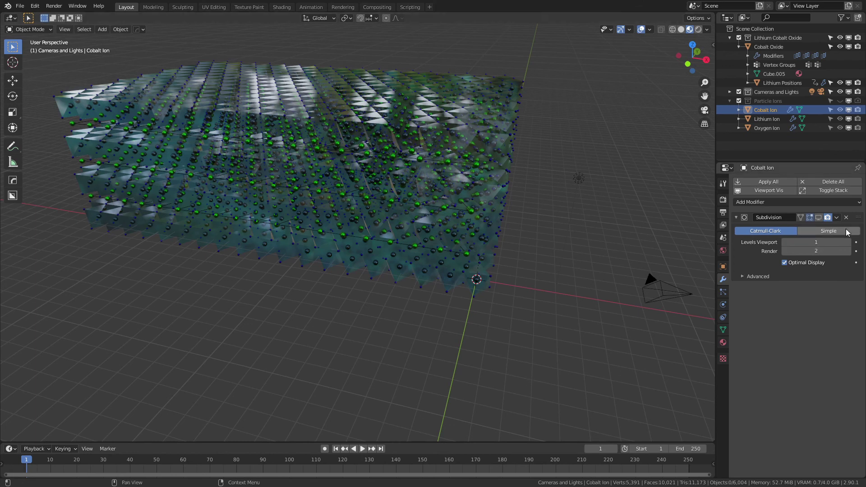
{"action": "left_click", "coordinate": [723, 342]}
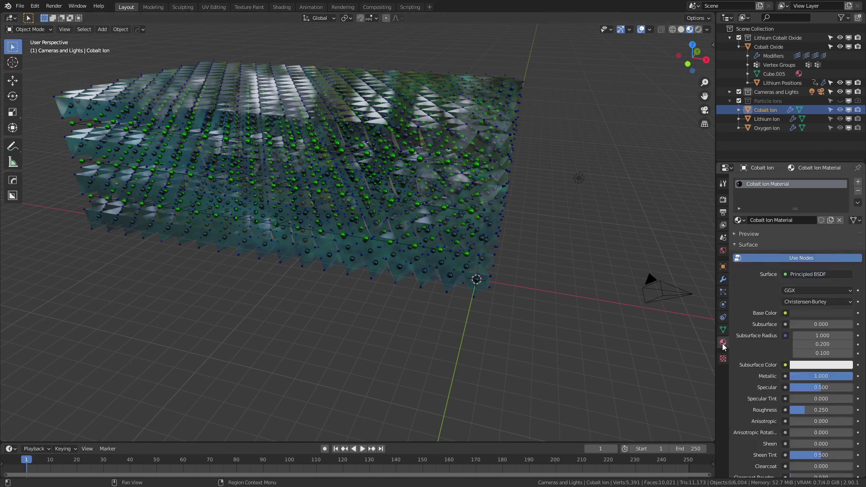
{"action": "left_click", "coordinate": [740, 221]}
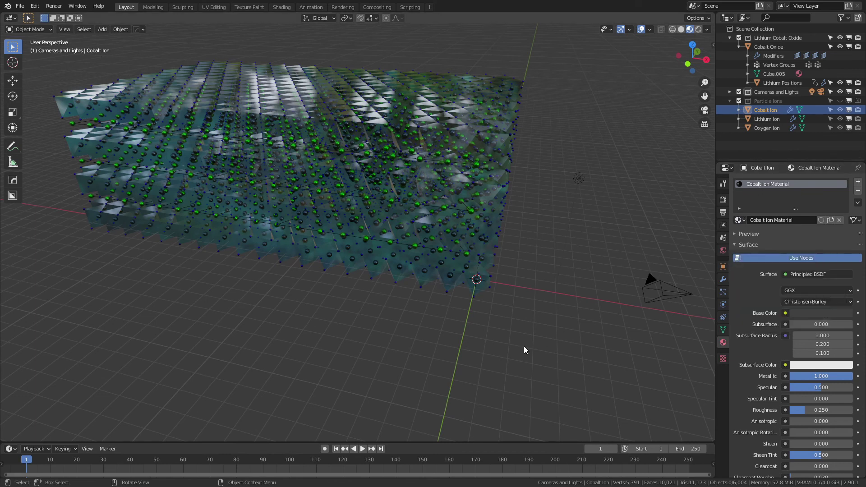
Step: Switch the viewport to rendered shading and orbit around the lattice
{"action": "key", "text": "z"}
{"action": "left_click", "coordinate": [526, 273]}
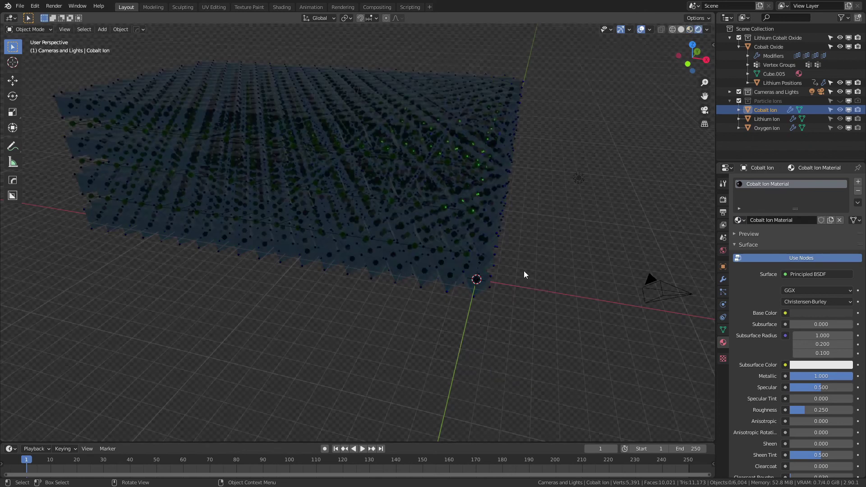
{"action": "mouse_move", "coordinate": [543, 270]}
{"action": "middle_mouse_down"}
{"action": "mouse_move", "coordinate": [400, 118]}
{"action": "mouse_move", "coordinate": [445, 157]}
{"action": "mouse_move", "coordinate": [506, 177]}
{"action": "middle_mouse_up"}
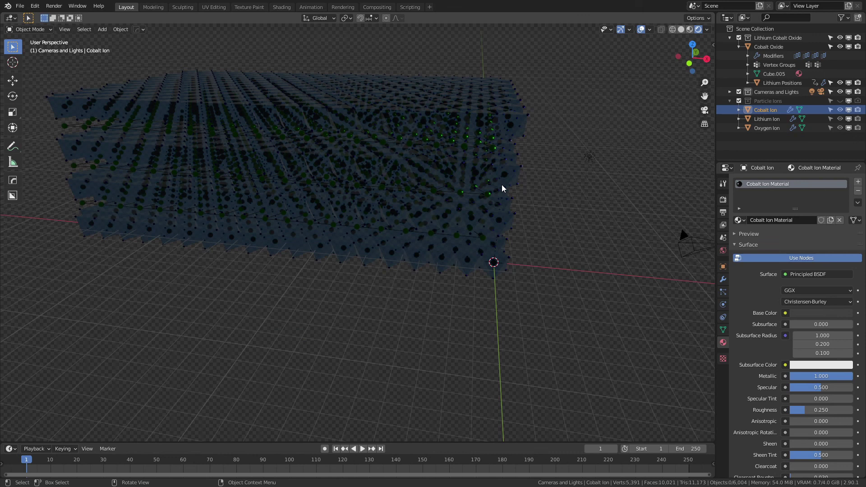
Step: Return to material preview, view the lattice from the front, tilt it and zoom out
{"action": "key", "text": "z"}
{"action": "left_click", "coordinate": [485, 294]}
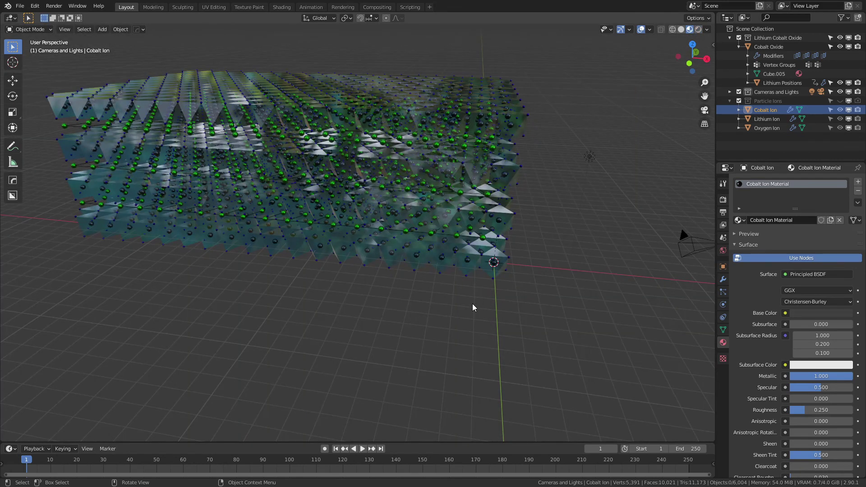
{"action": "key", "text": "KP_1"}
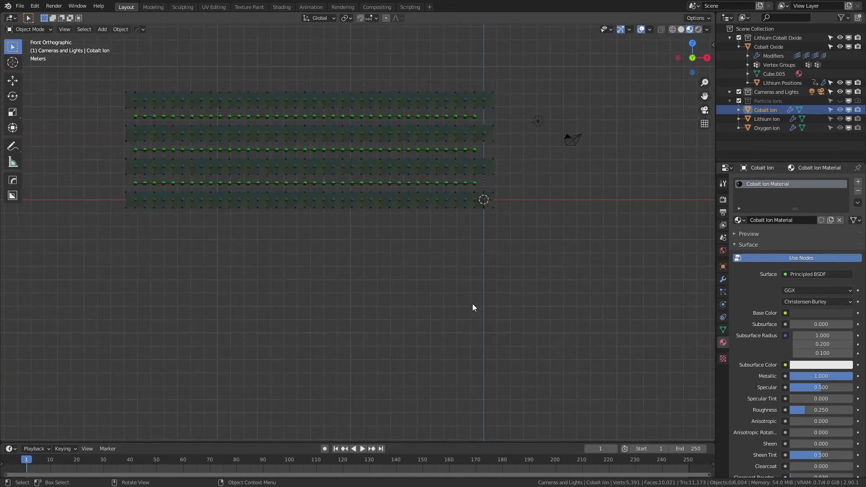
{"action": "key", "text": "KP_8"}
{"action": "key", "text": "KP_8"}
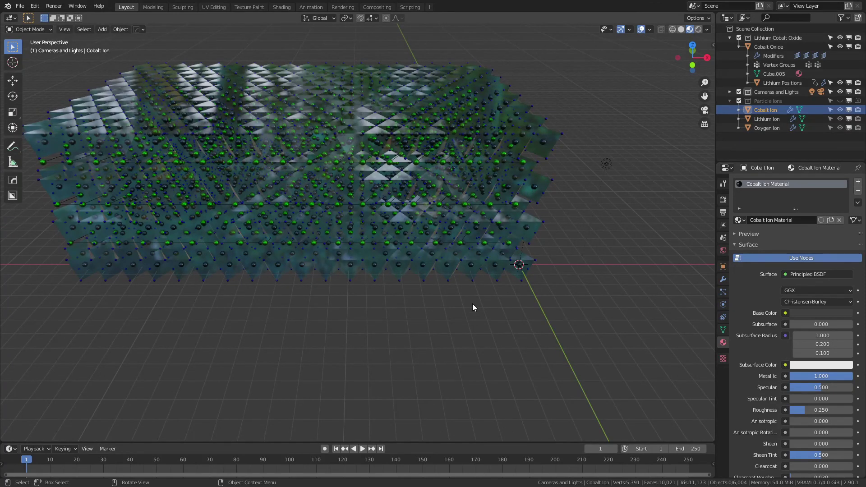
{"action": "scroll", "coordinate": [473, 308], "scroll_direction": "down", "scroll_amount": 1}
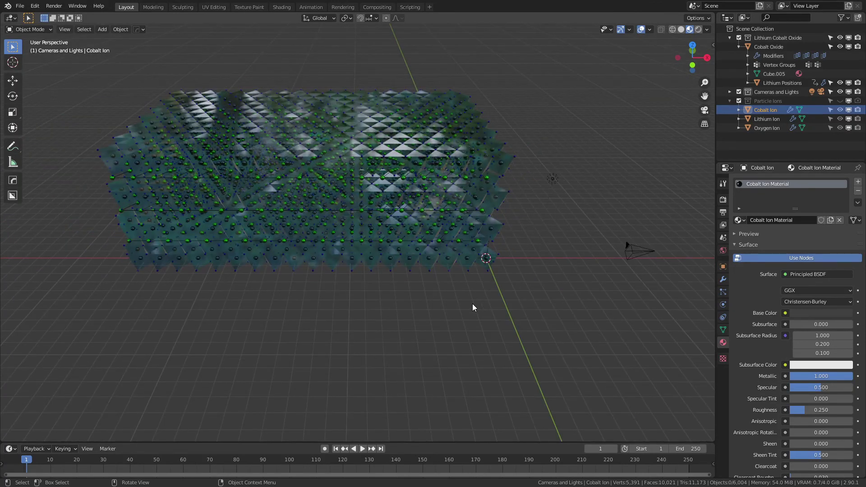